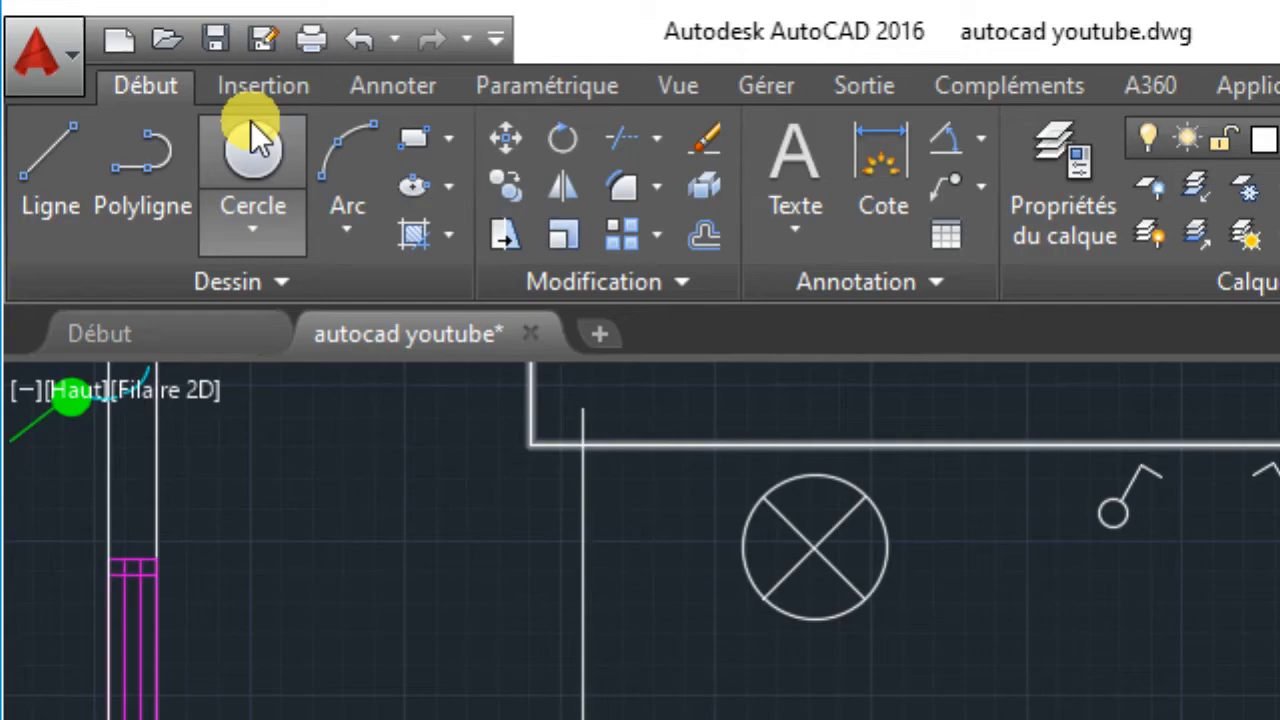
- Load the DBCount AutoLISP file from the Autocad youtube folder, allowing the unsigned file, and close the application loader
{"action": "key", "text": "alt"}
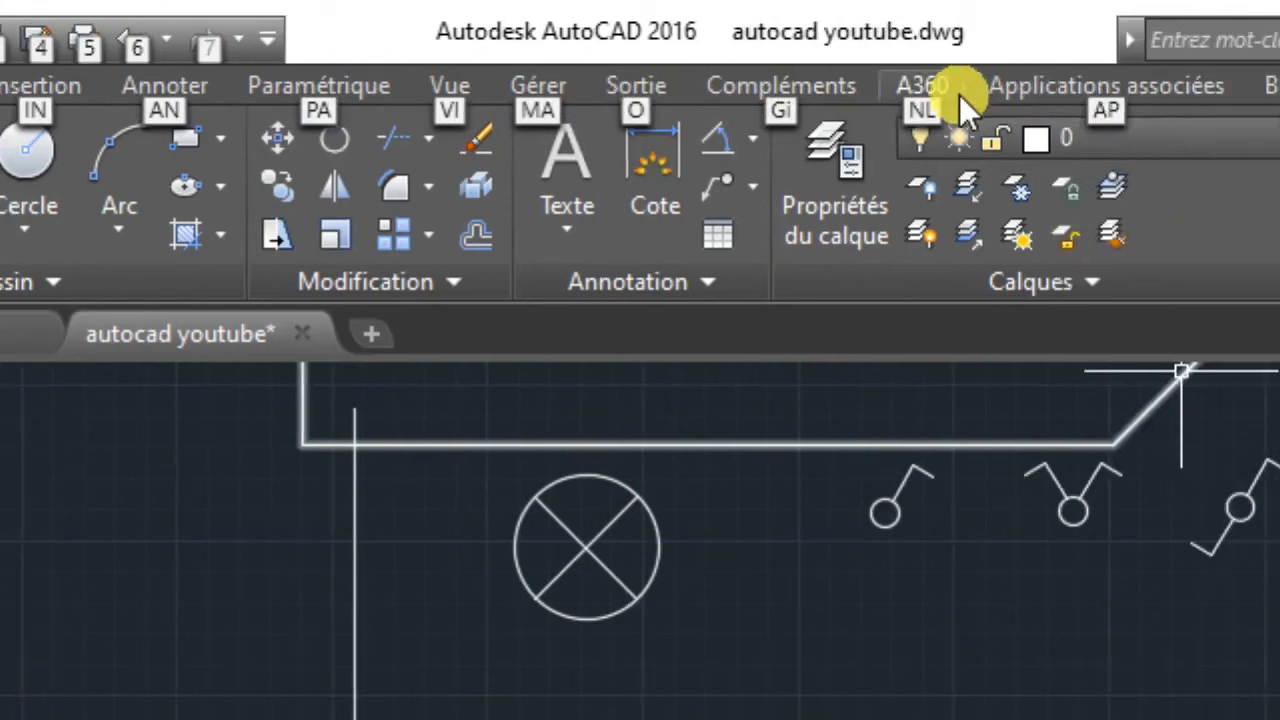
{"action": "left_click", "coordinate": [530, 88]}
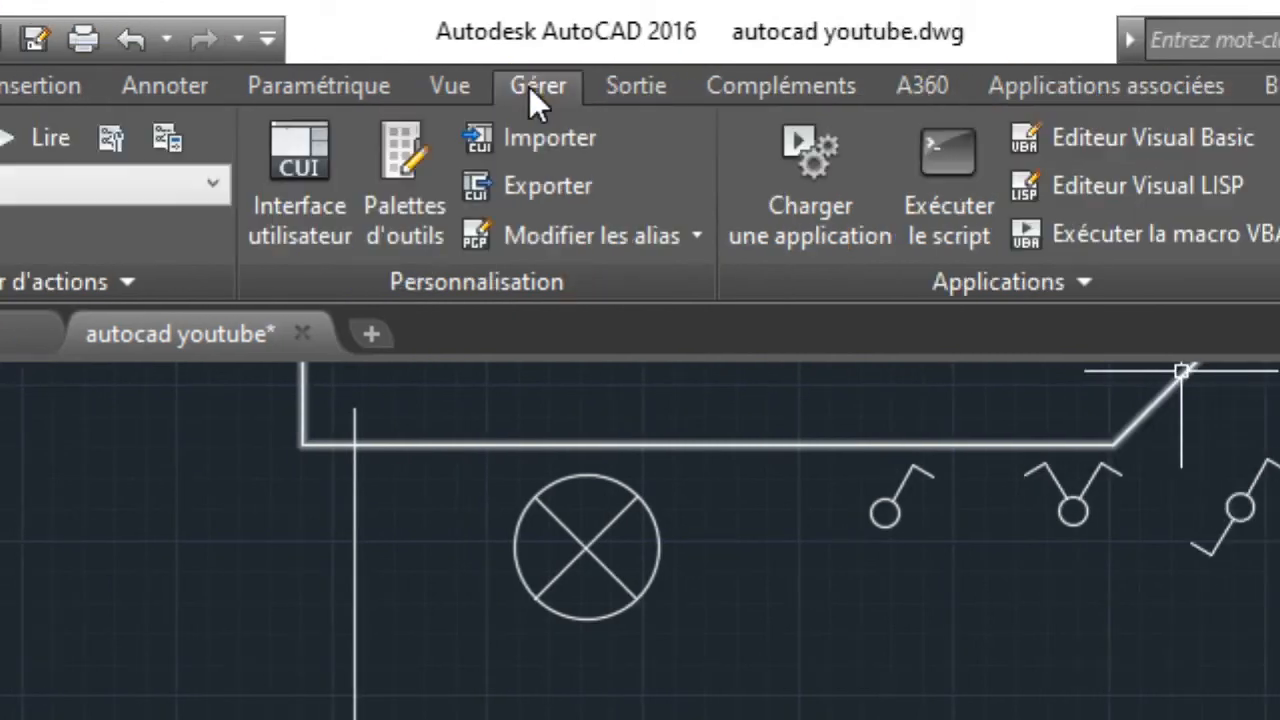
{"action": "left_click", "coordinate": [807, 189]}
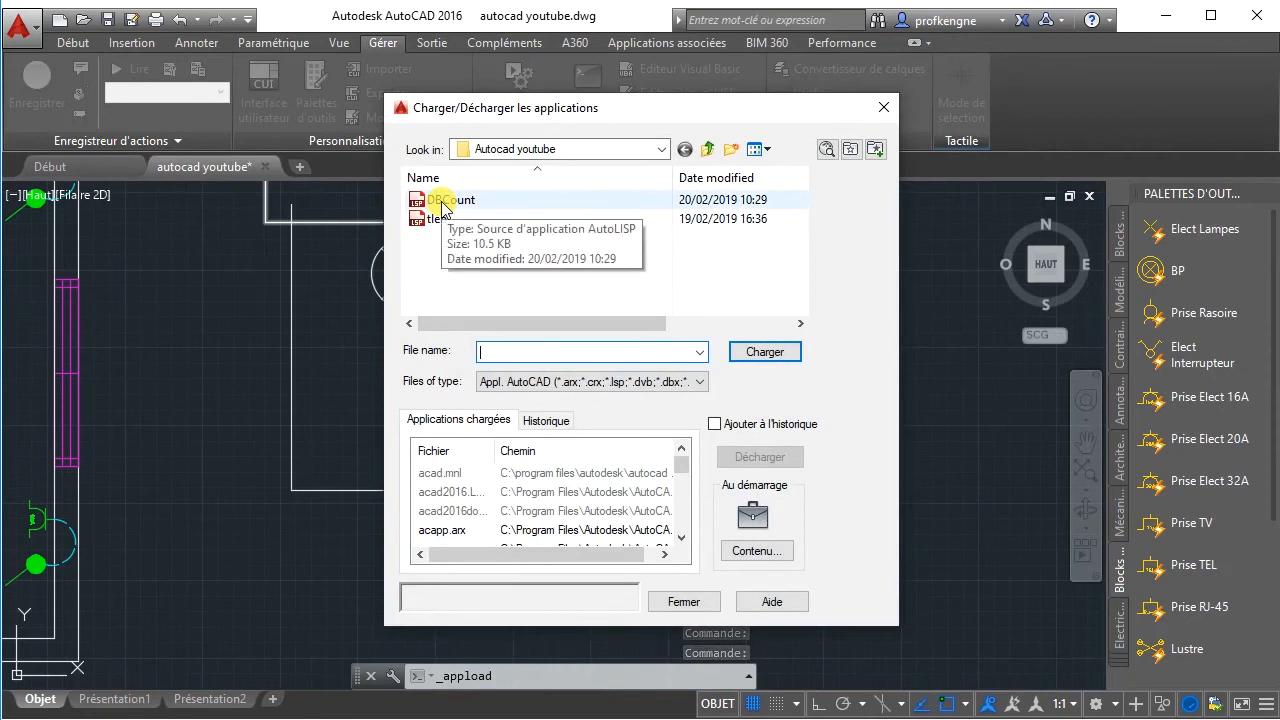
{"action": "left_click", "coordinate": [443, 207]}
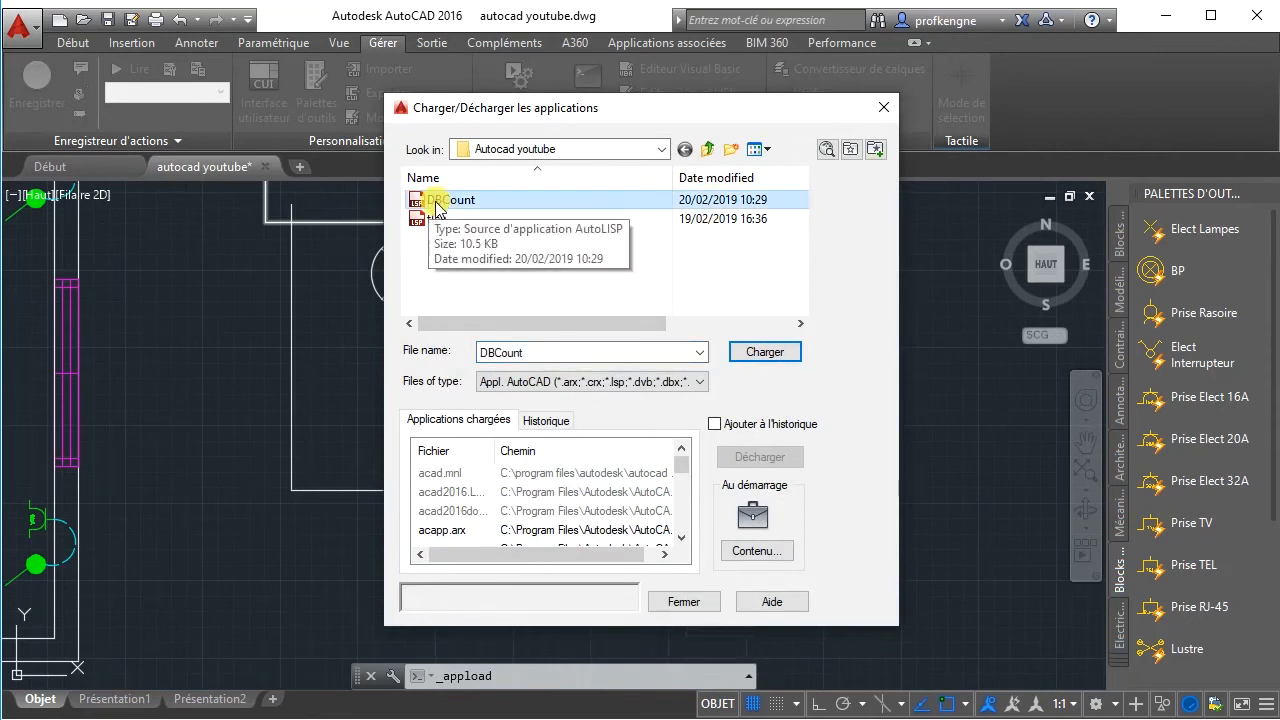
{"action": "left_click", "coordinate": [762, 354]}
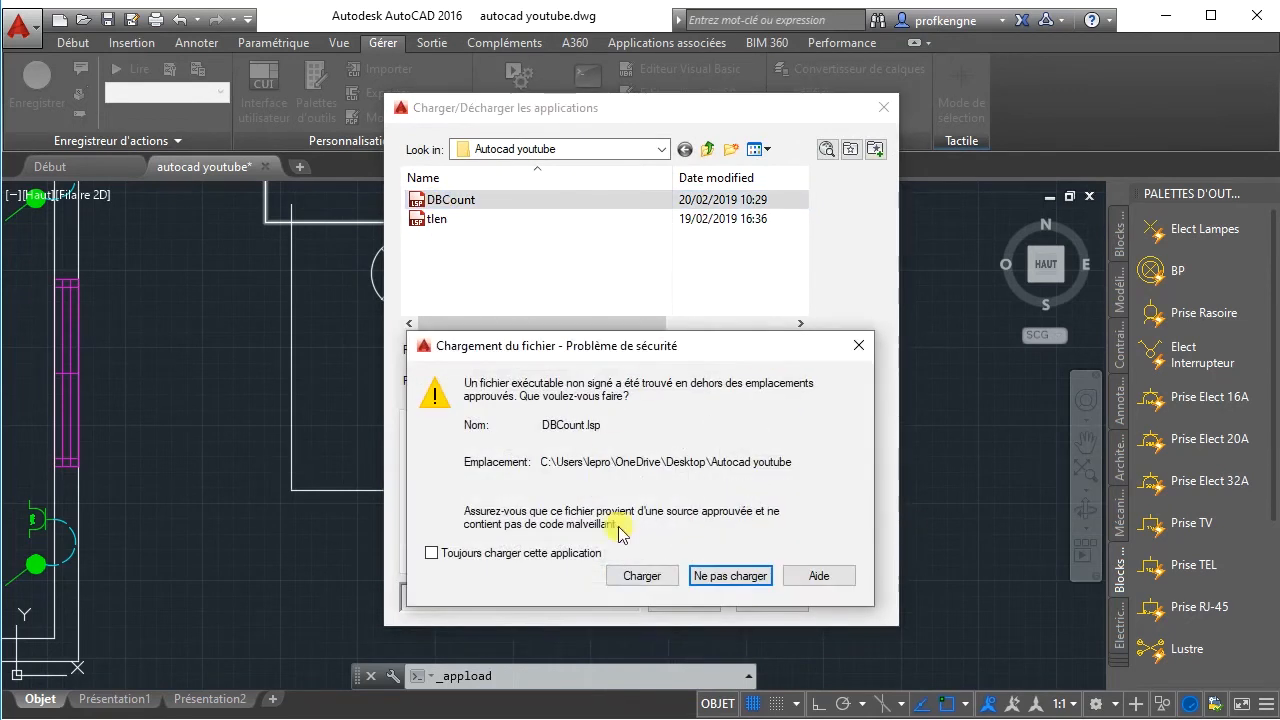
{"action": "left_click", "coordinate": [642, 576]}
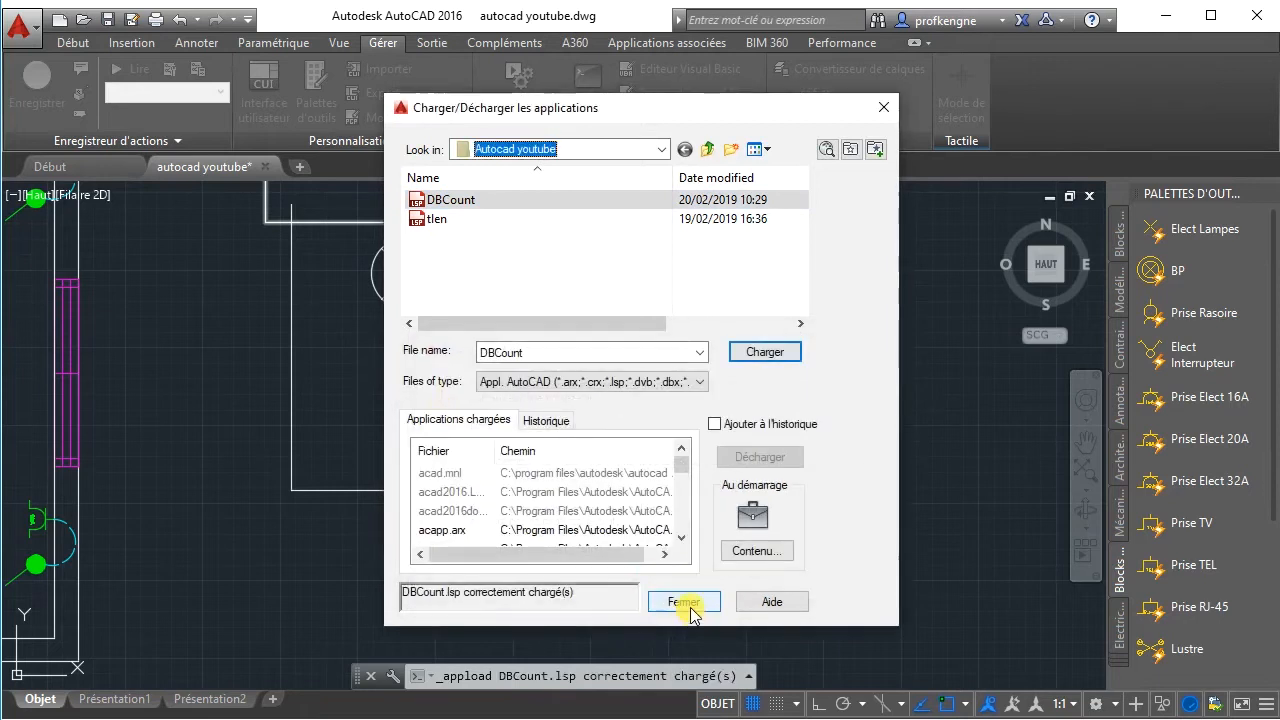
{"action": "left_click", "coordinate": [689, 603]}
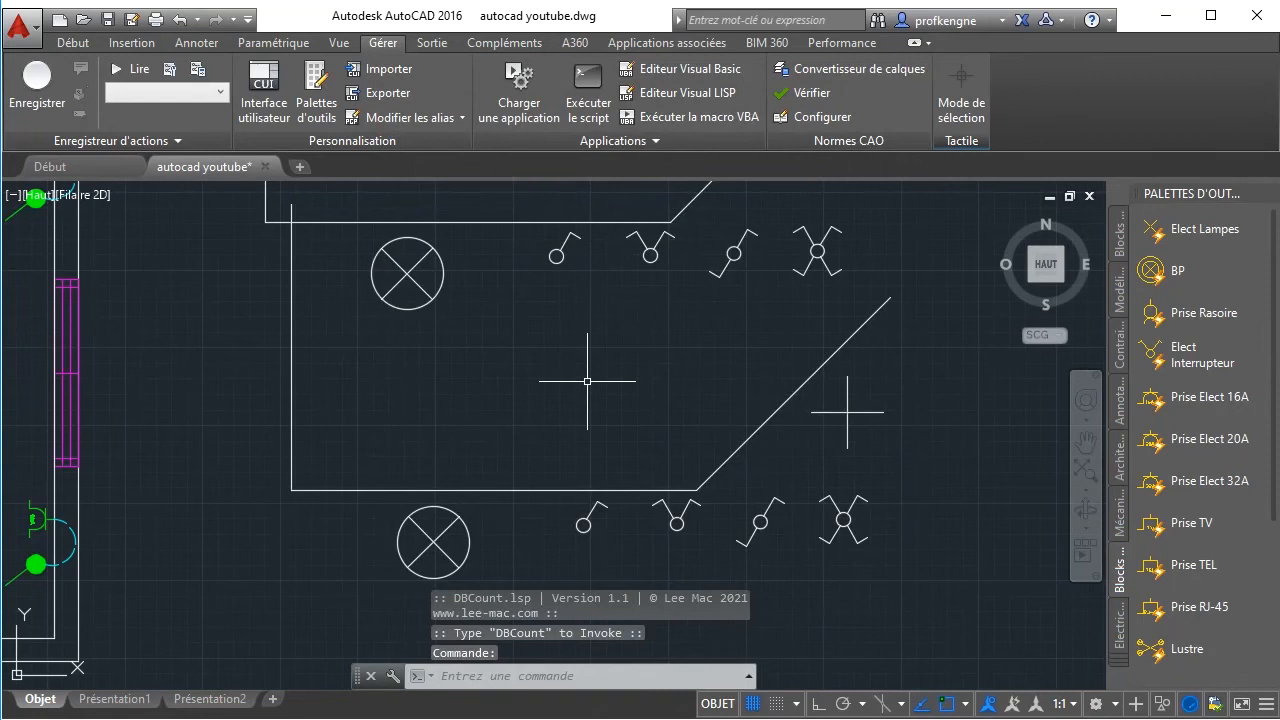
- Run DBCOUNT on the blocks in the two groups of white symbols beside the floor plan and output the results to CSV
{"action": "type", "text": "db"}
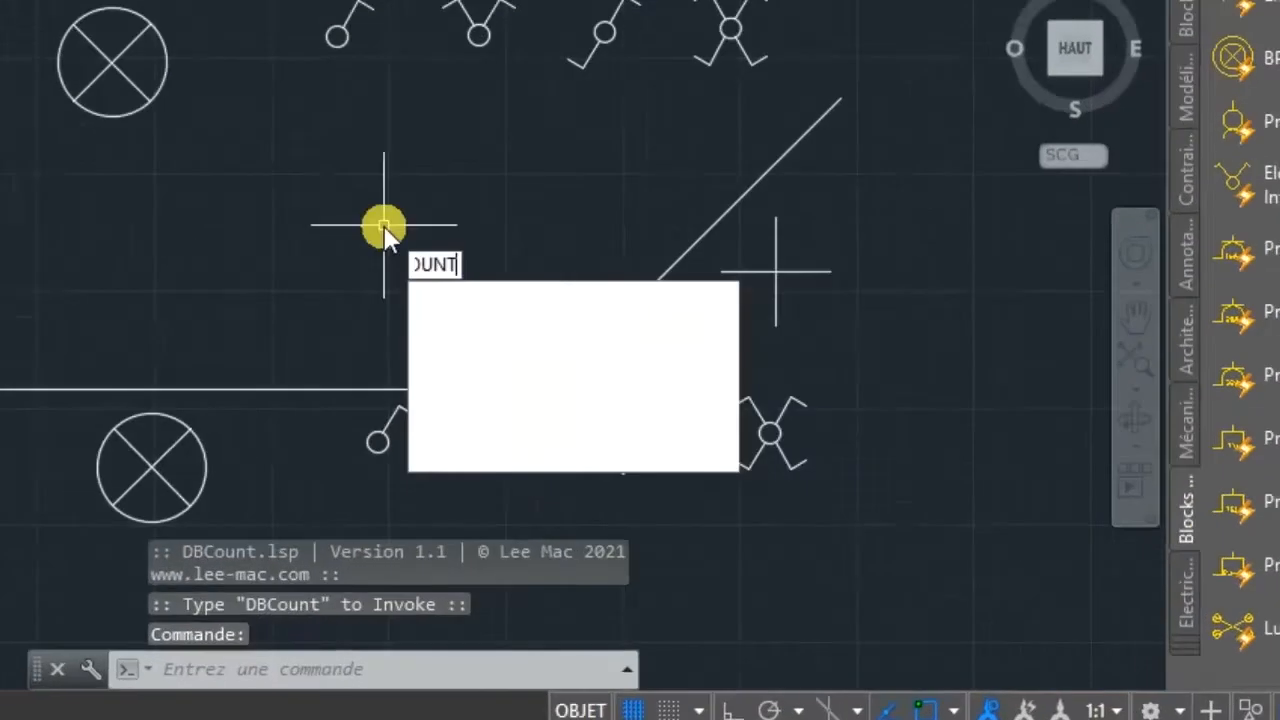
{"action": "left_click", "coordinate": [495, 284]}
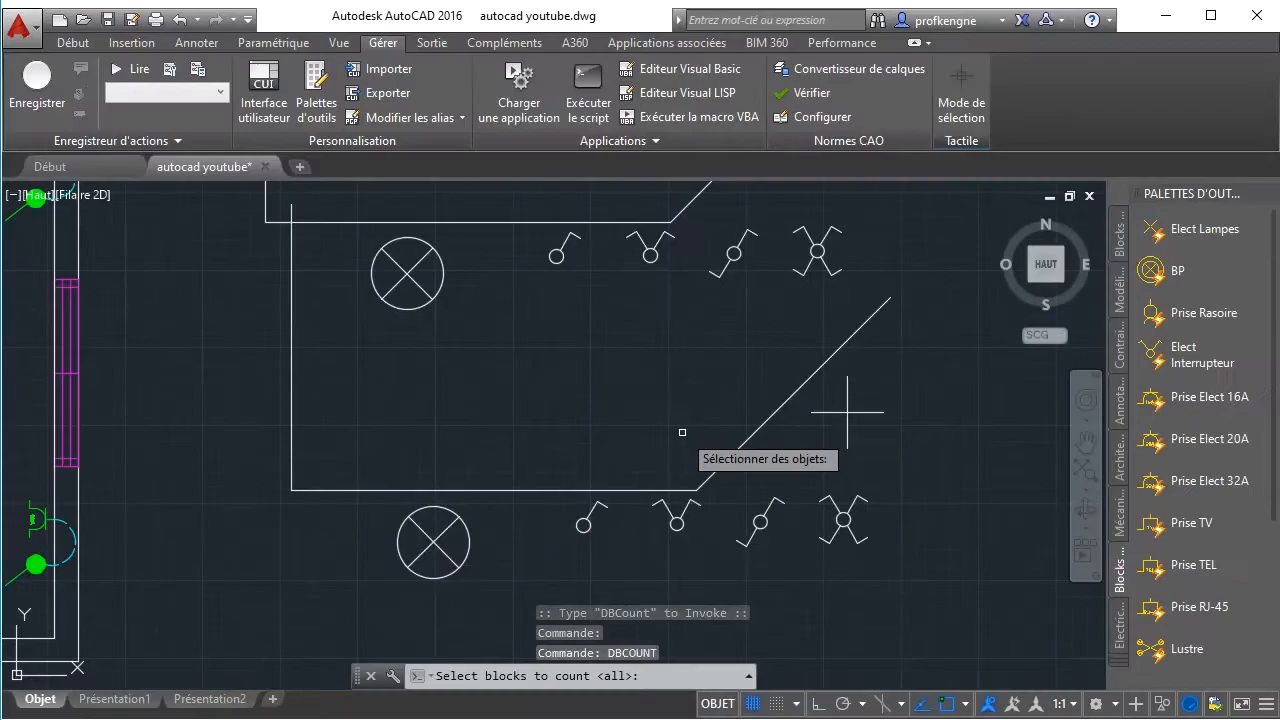
{"action": "scroll", "coordinate": [750, 440], "scroll_direction": "down", "scroll_amount": 2}
{"action": "left_click", "coordinate": [891, 555]}
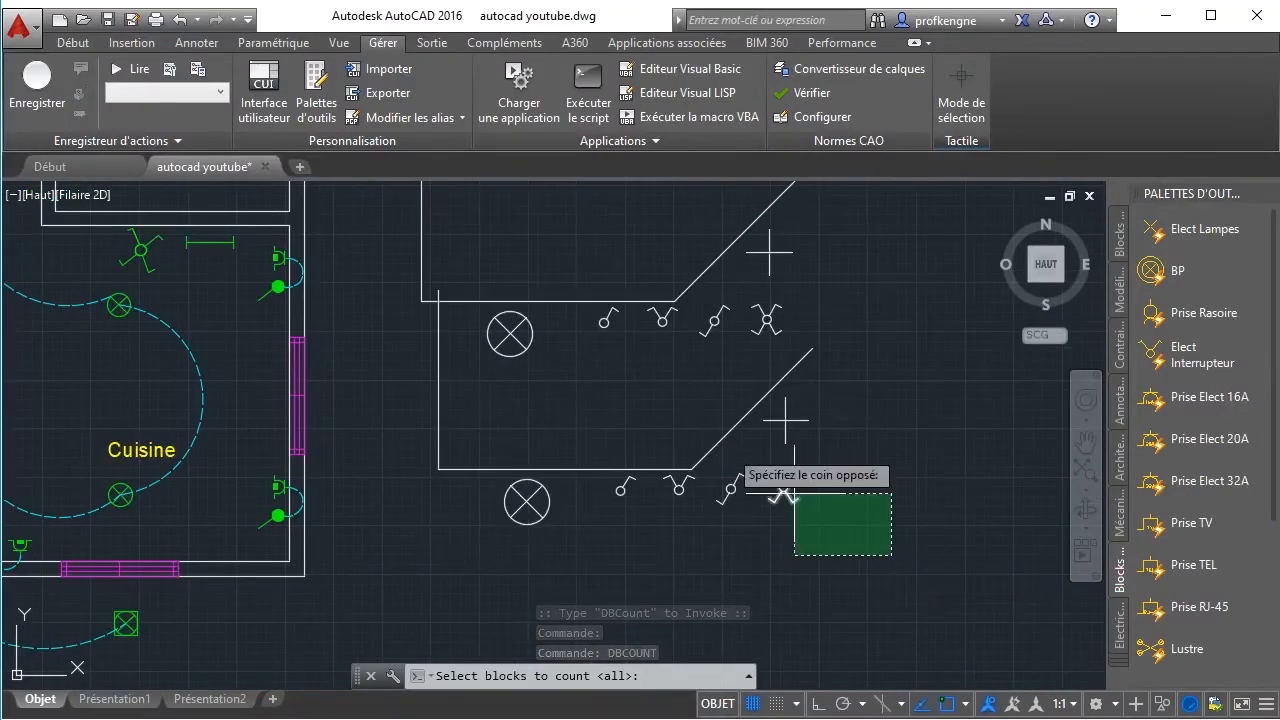
{"action": "left_click", "coordinate": [390, 203]}
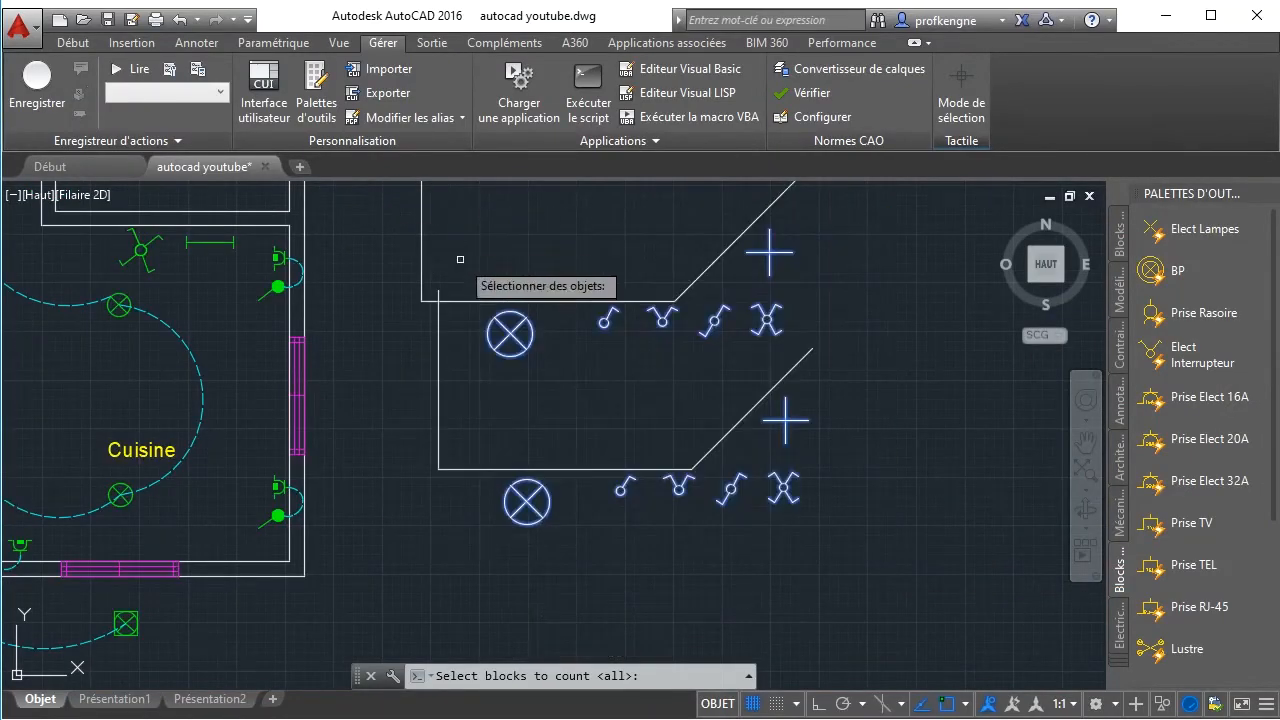
{"action": "key", "text": "Return"}
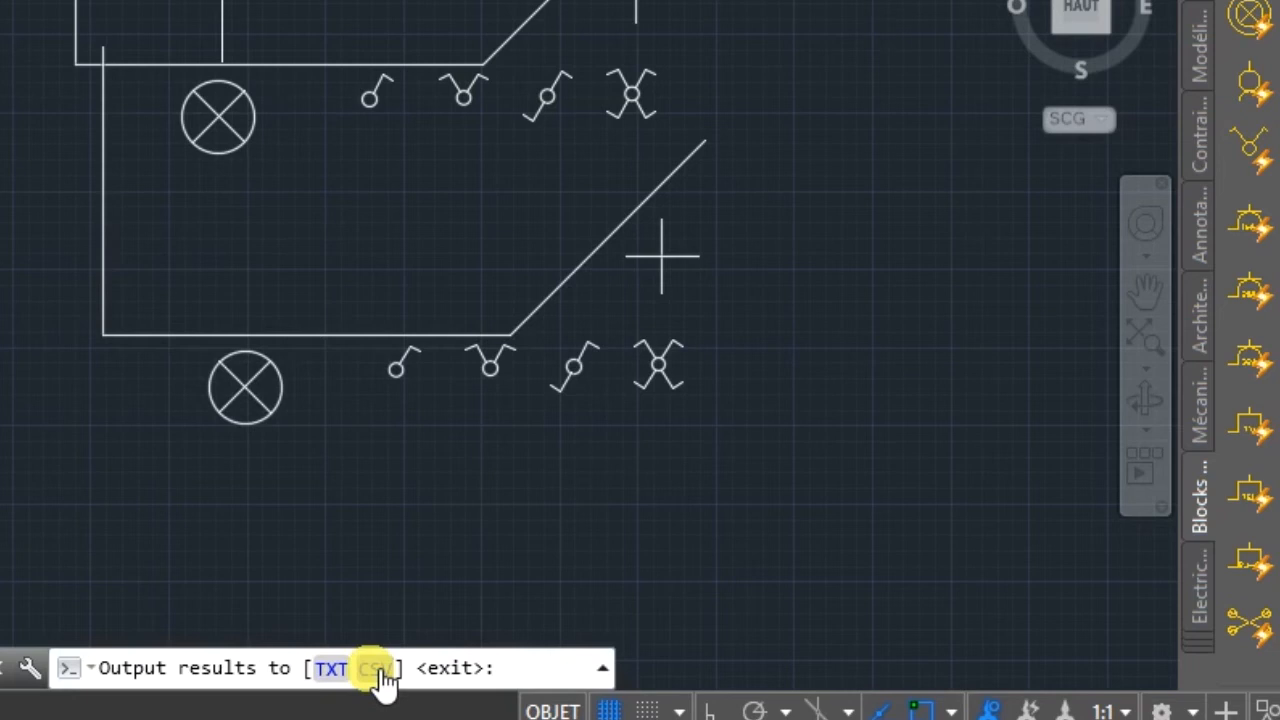
{"action": "left_click", "coordinate": [378, 669]}
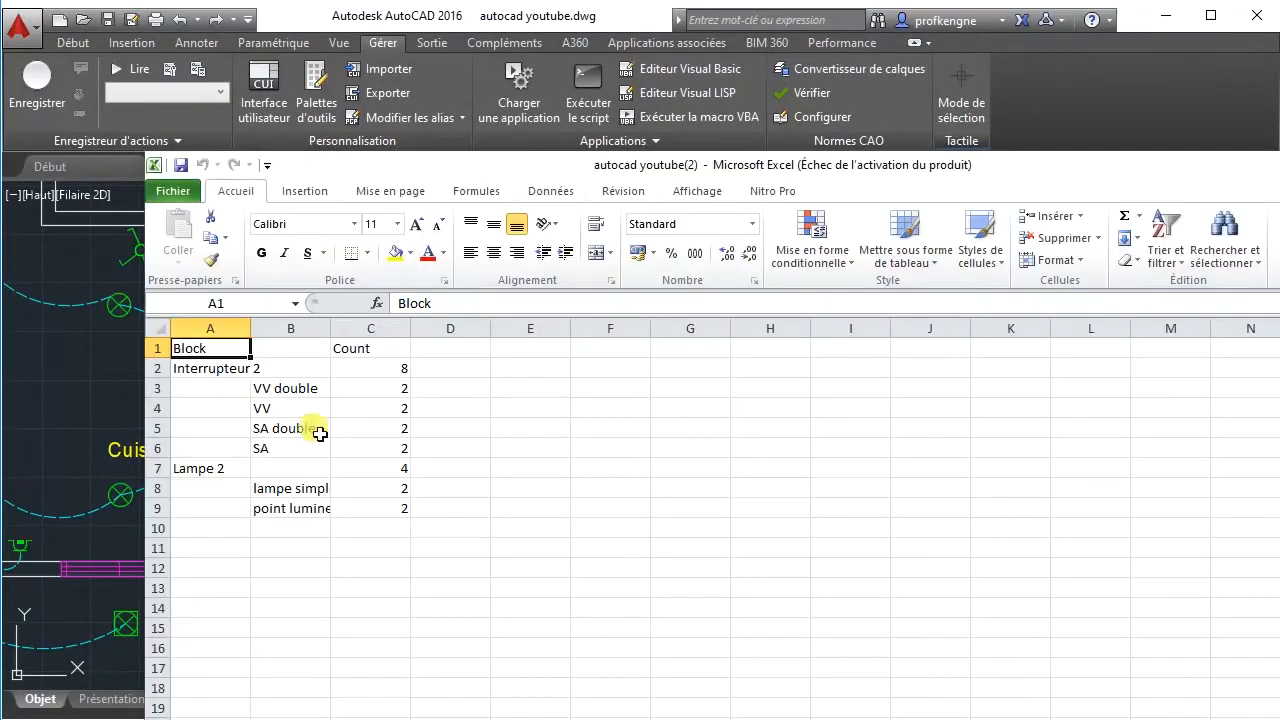
- In Excel, dismiss the activation notice, widen column B to read the block names, and close the workbook without saving
{"action": "left_click_drag", "start_coordinate": [535, 175], "coordinate": [434, 22]}
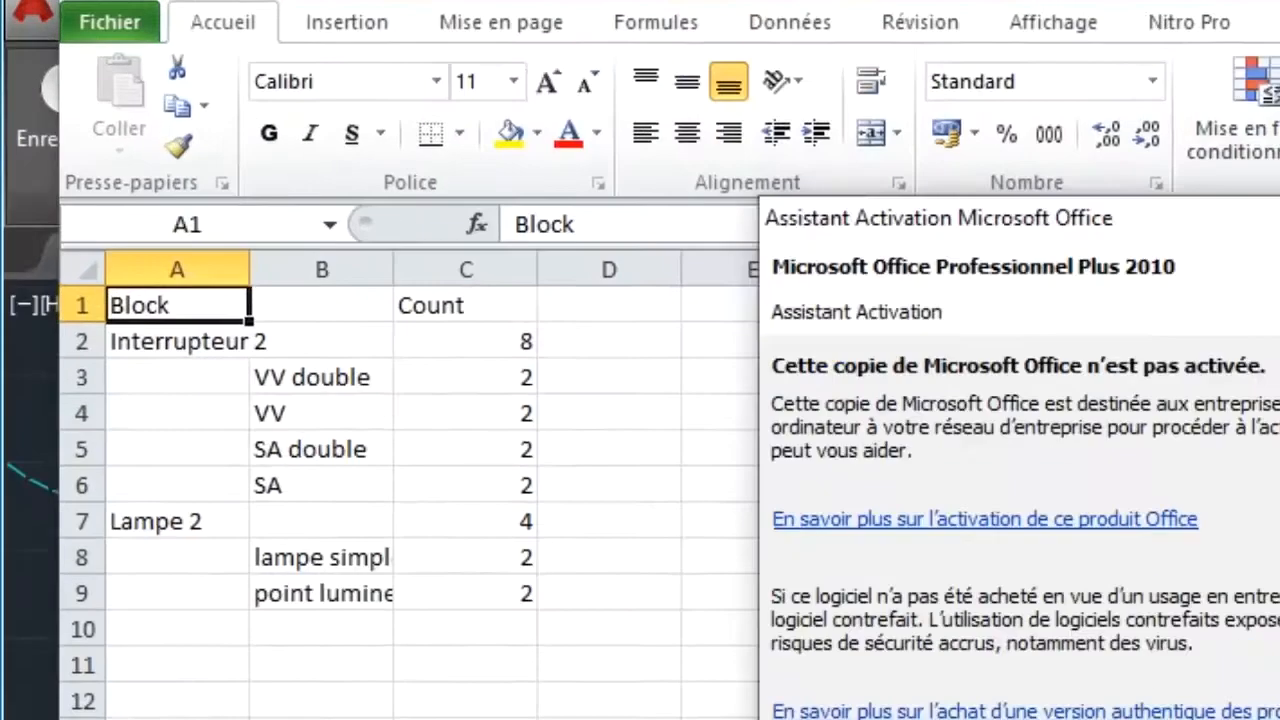
{"action": "left_click", "coordinate": [876, 565]}
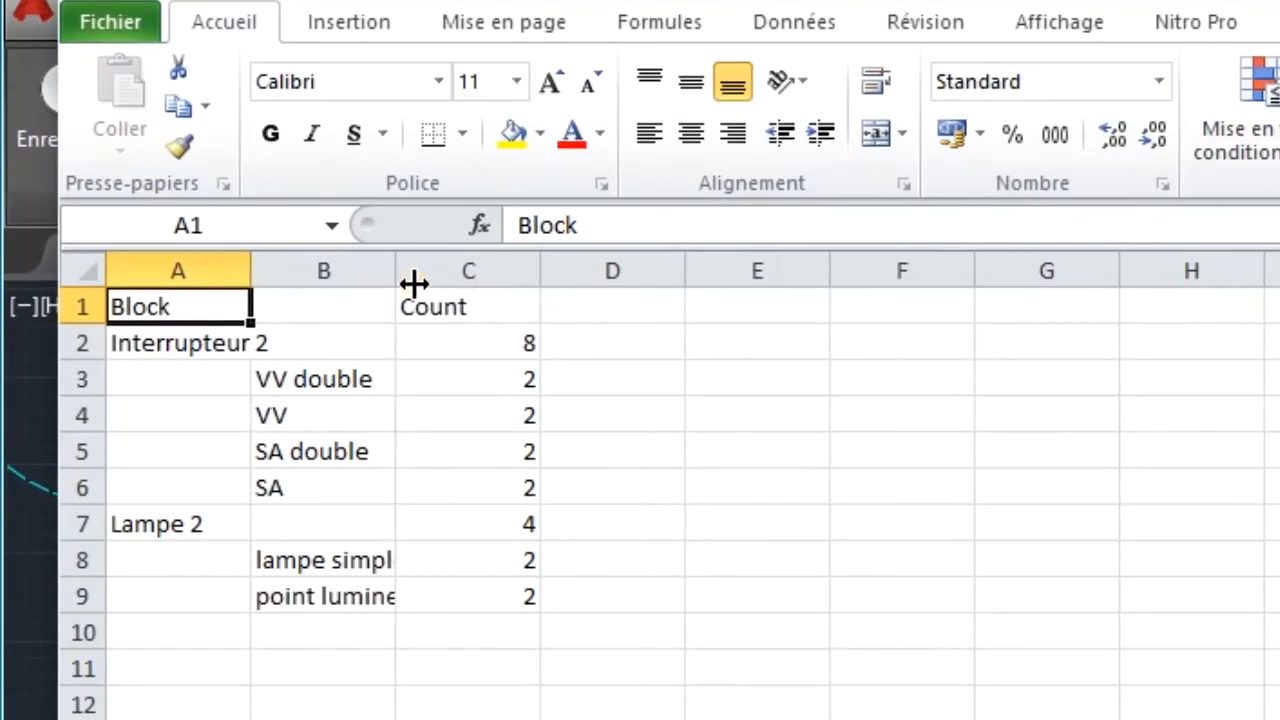
{"action": "left_click_drag", "start_coordinate": [414, 284], "coordinate": [766, 317]}
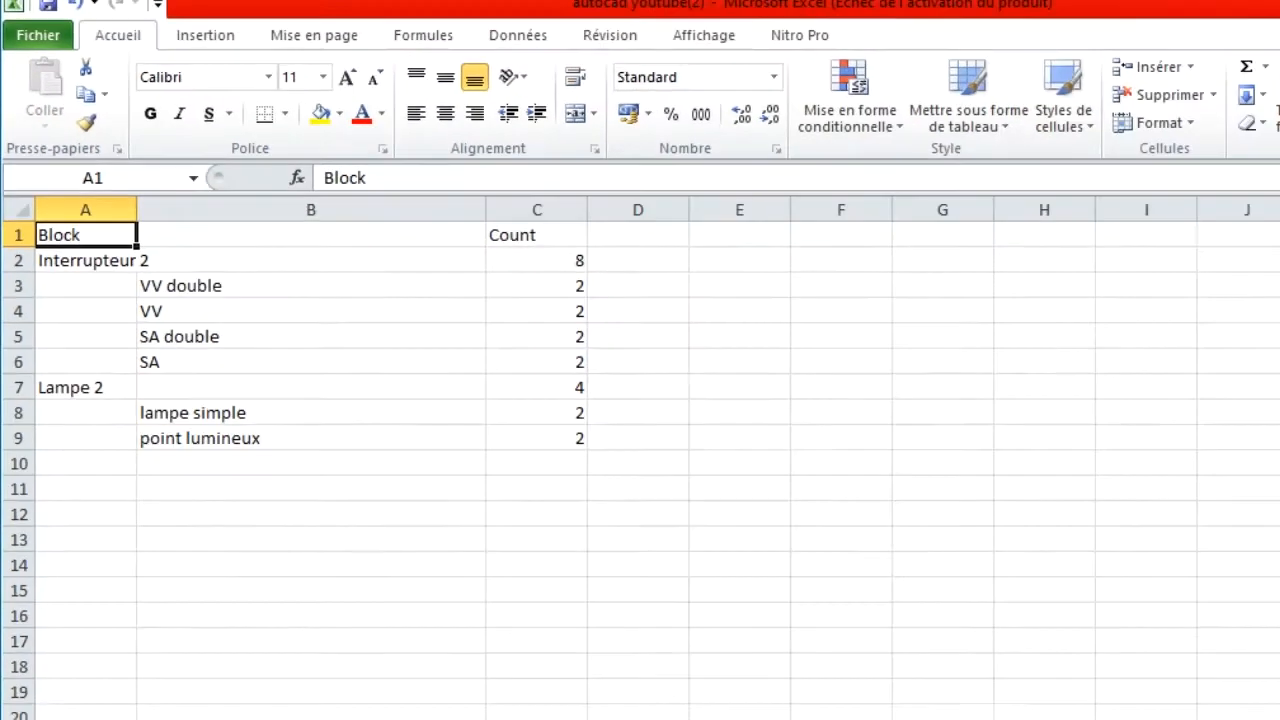
{"action": "key", "text": "alt+F4"}
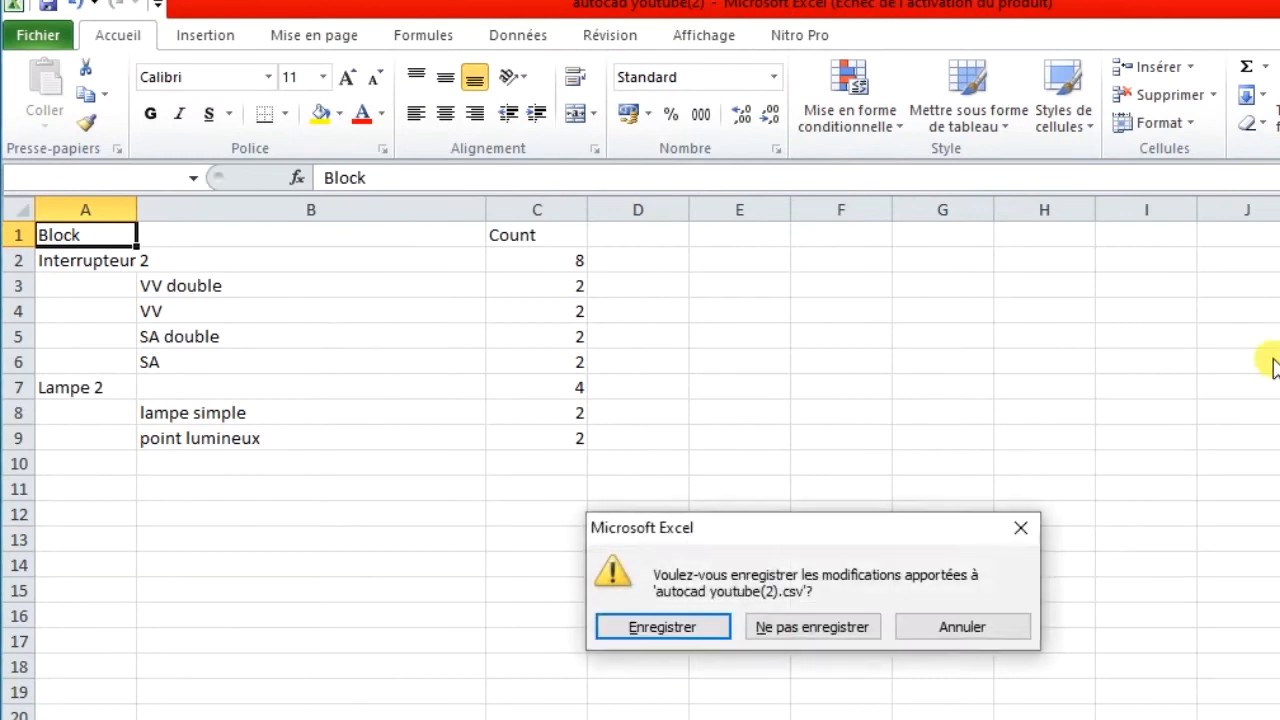
{"action": "left_click", "coordinate": [824, 630]}
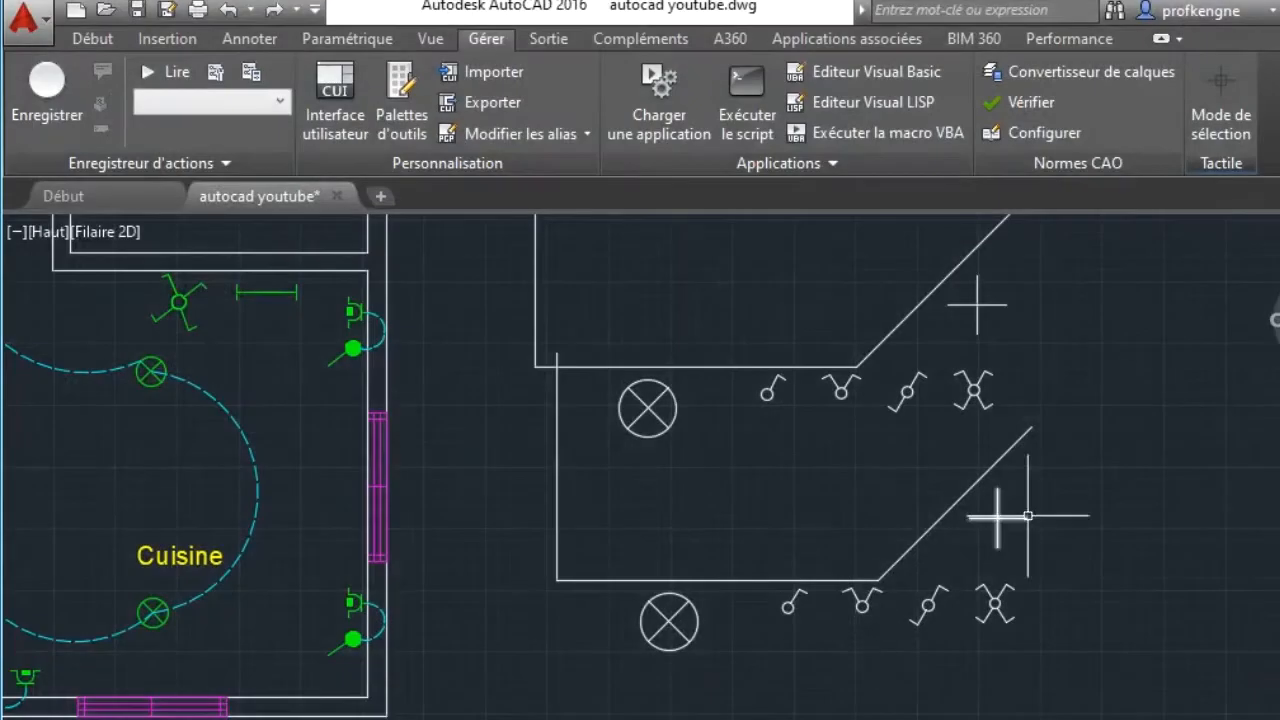
- Back in AutoCAD, run DBCOUNT on all blocks in the drawing, review the count list and output the results to CSV
{"action": "scroll", "coordinate": [994, 514], "scroll_direction": "down", "scroll_amount": 5}
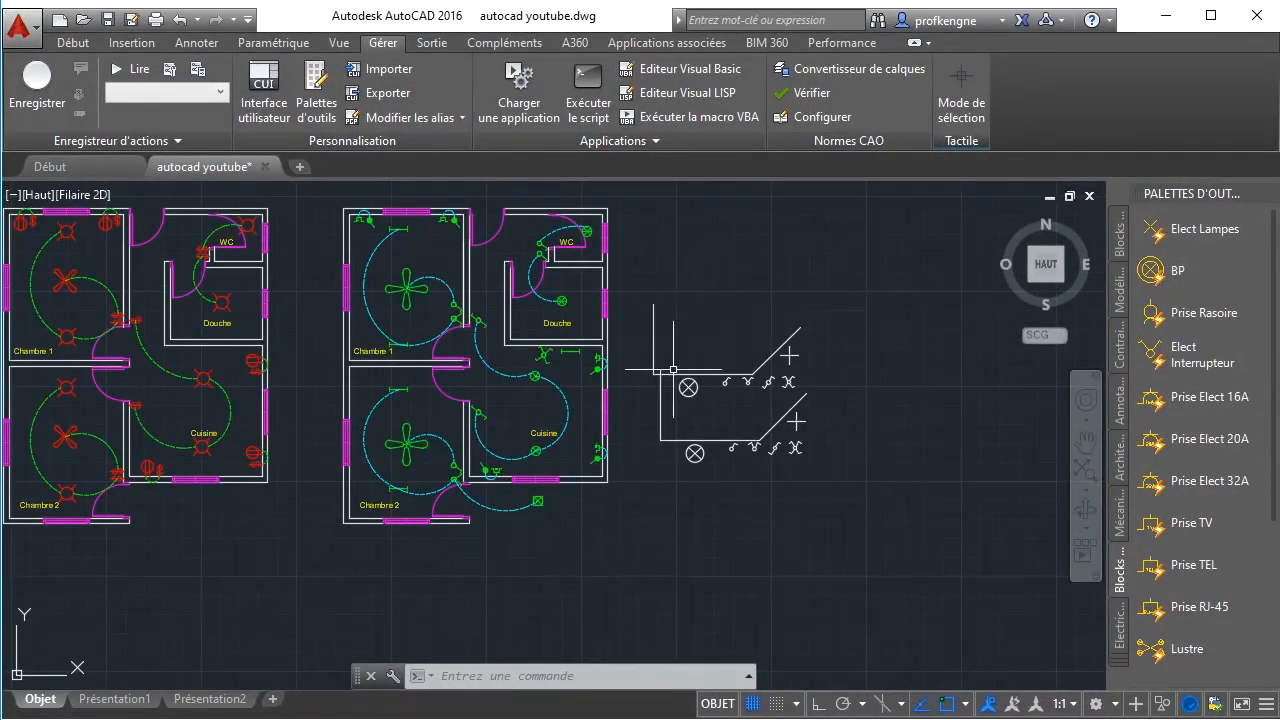
{"action": "type", "text": "DBCOUNT"}
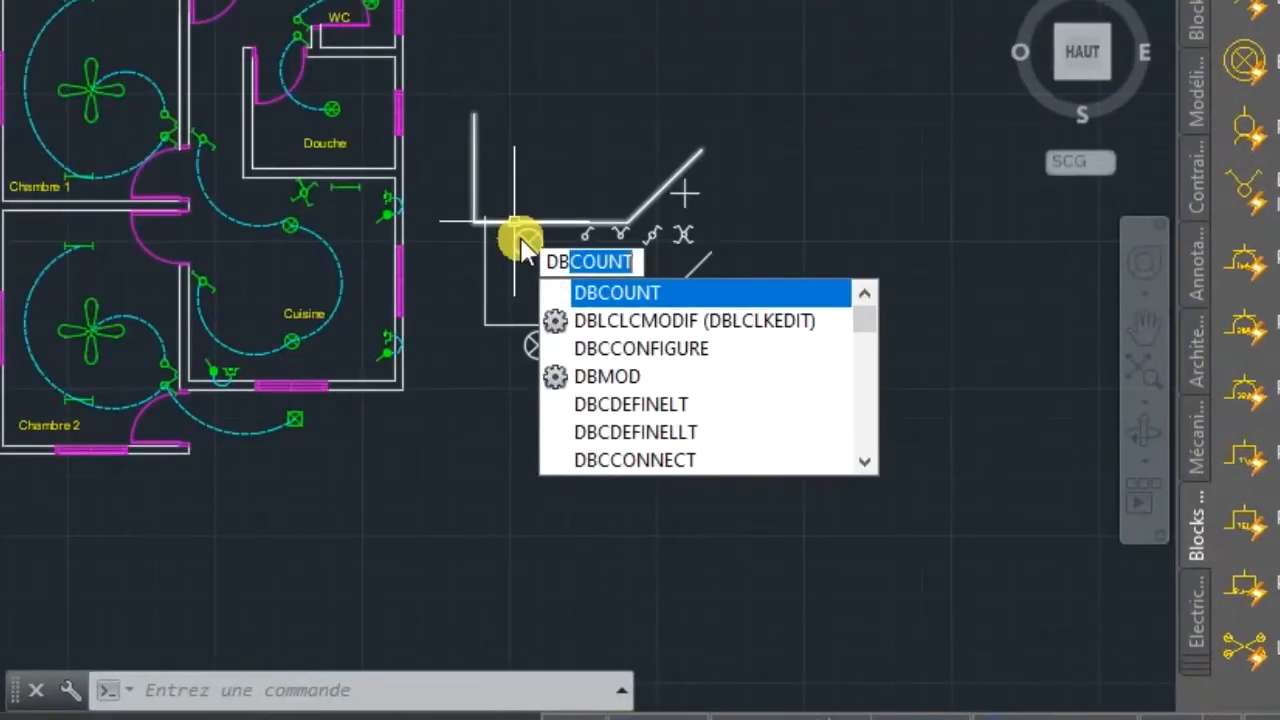
{"action": "key", "text": "Return"}
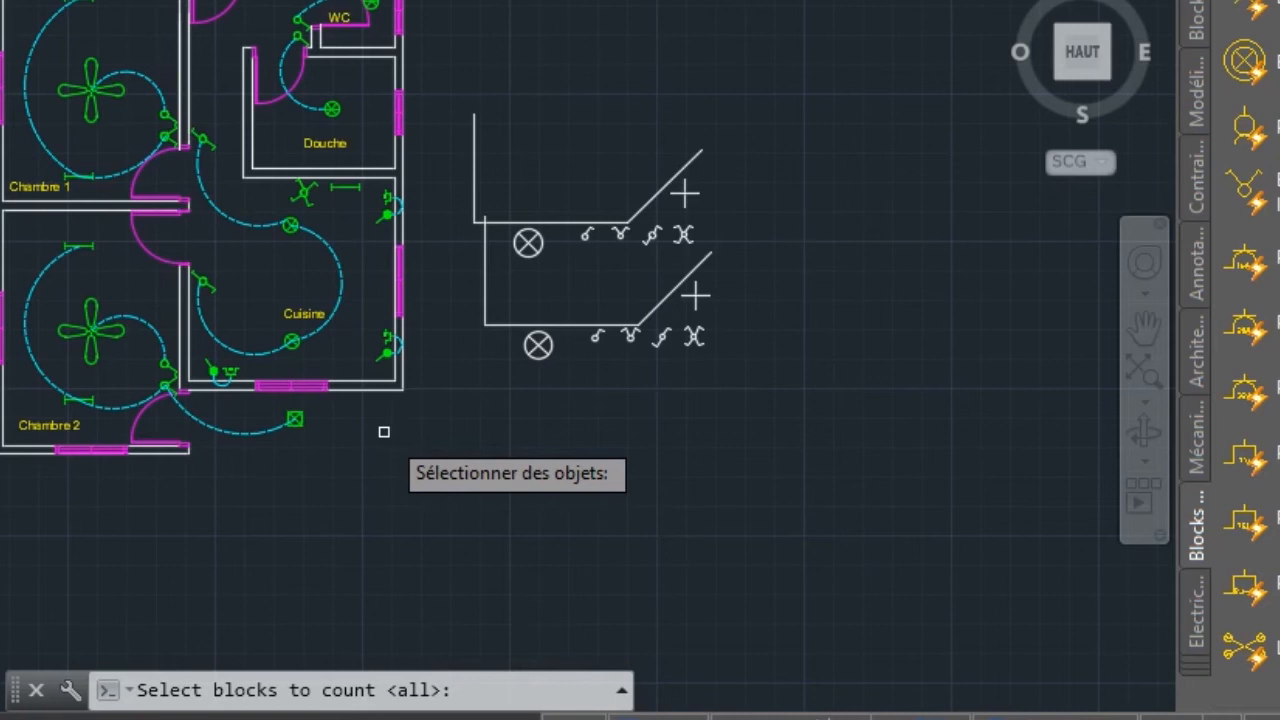
{"action": "key", "text": "Return"}
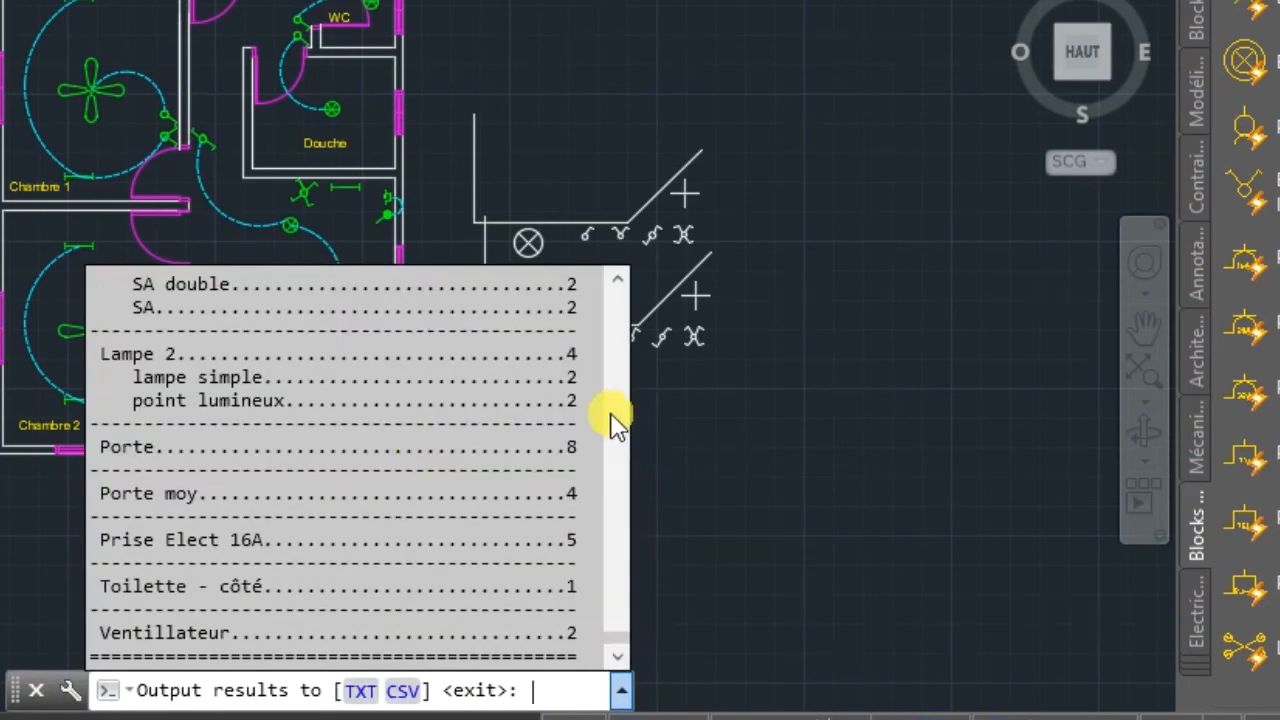
{"action": "left_click_drag", "start_coordinate": [615, 648], "coordinate": [580, 666]}
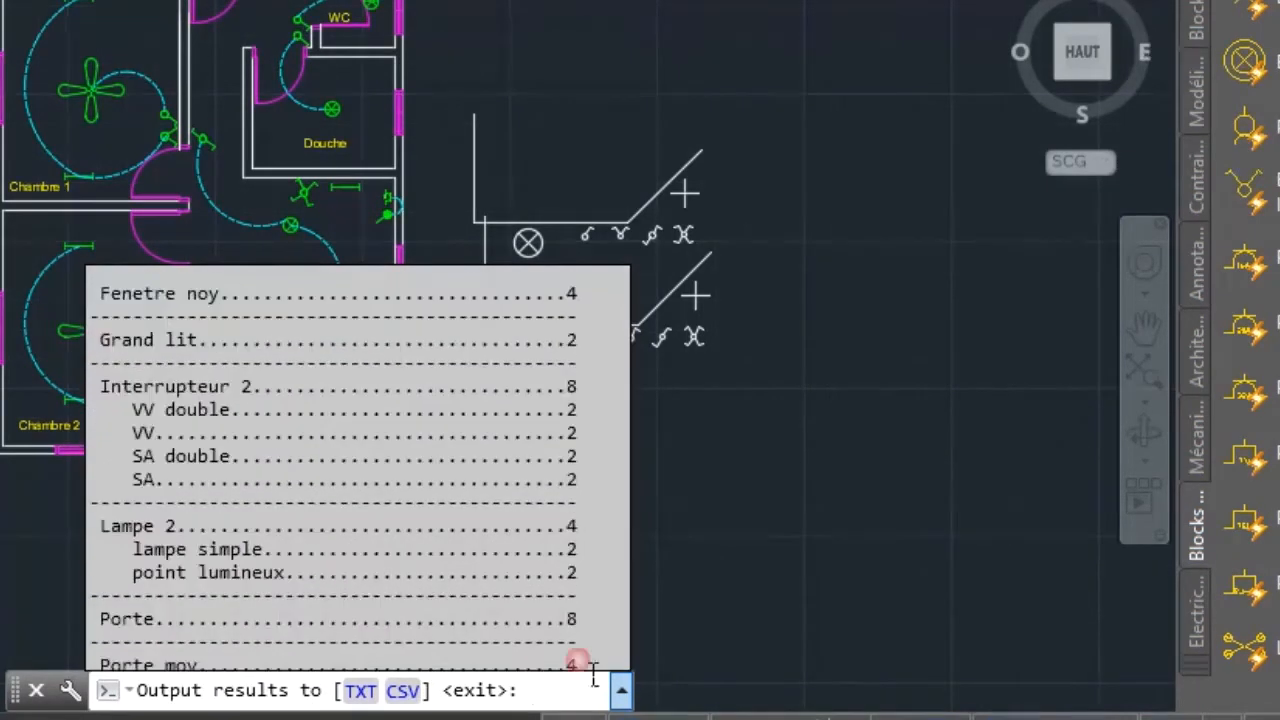
{"action": "left_click", "coordinate": [405, 690]}
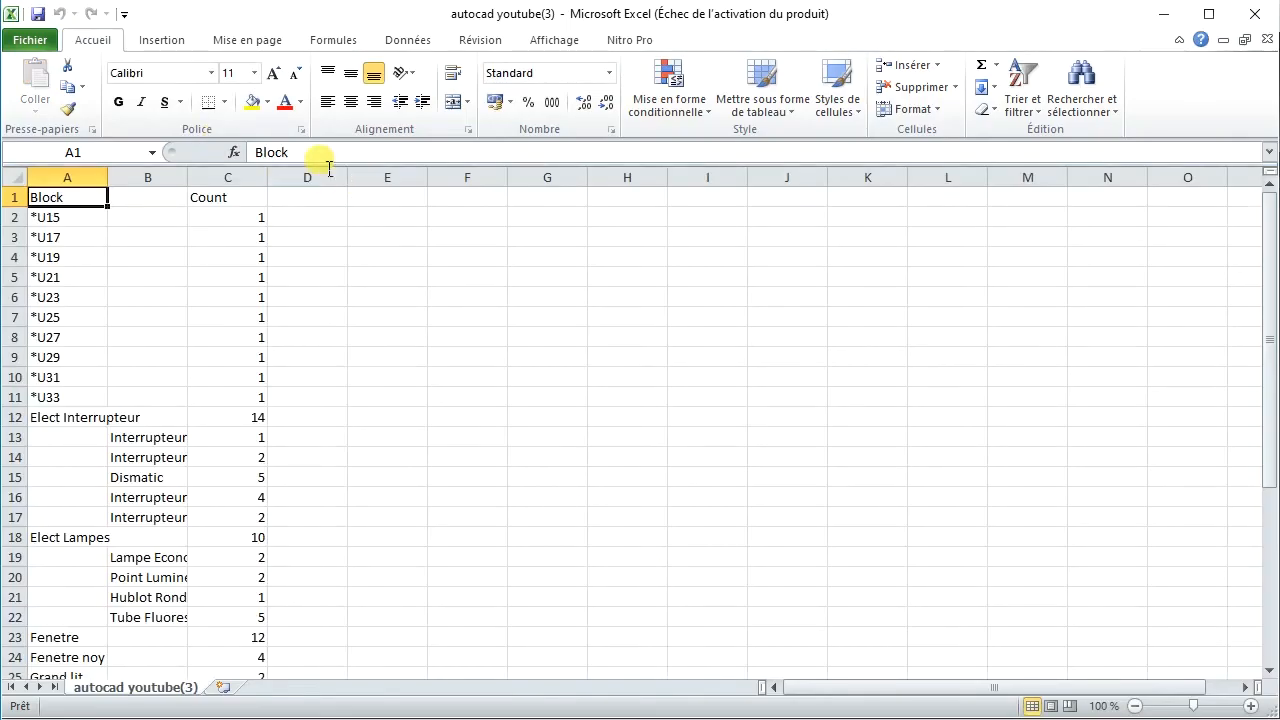
- In Excel, dismiss the activation notice and widen column B only, so the full block variant names fit
{"action": "left_click_drag", "start_coordinate": [267, 183], "coordinate": [581, 196]}
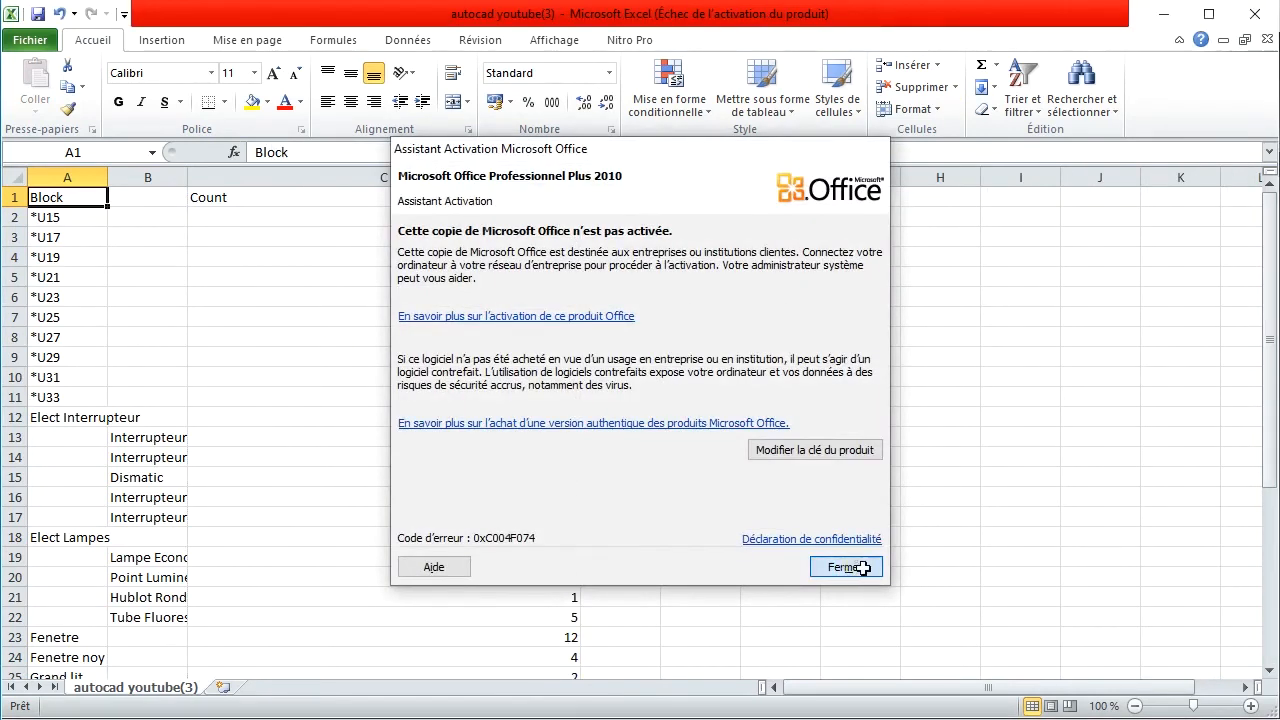
{"action": "left_click", "coordinate": [846, 567]}
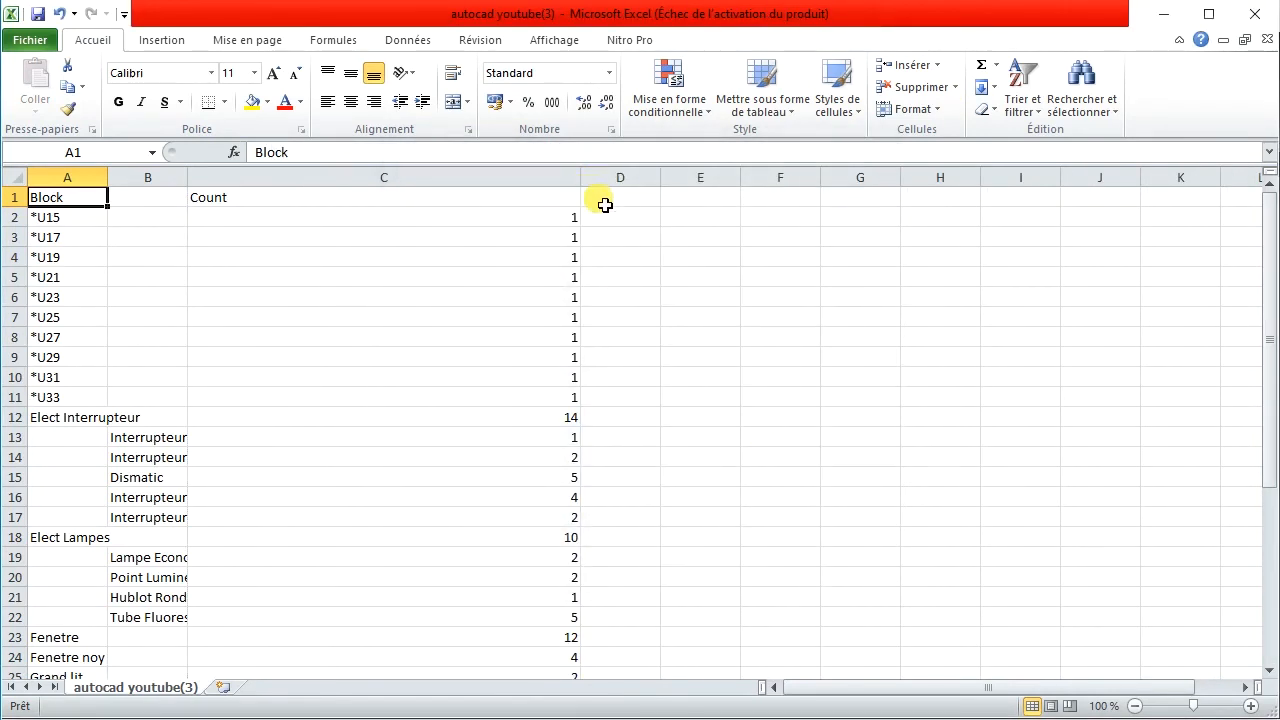
{"action": "key", "text": "ctrl+z"}
{"action": "left_click_drag", "start_coordinate": [188, 177], "coordinate": [468, 211]}
- Examine the exported list of blocks, their variants and their counts from the first row down to the last entries
{"action": "scroll", "coordinate": [347, 363], "scroll_direction": "down", "scroll_amount": 4}
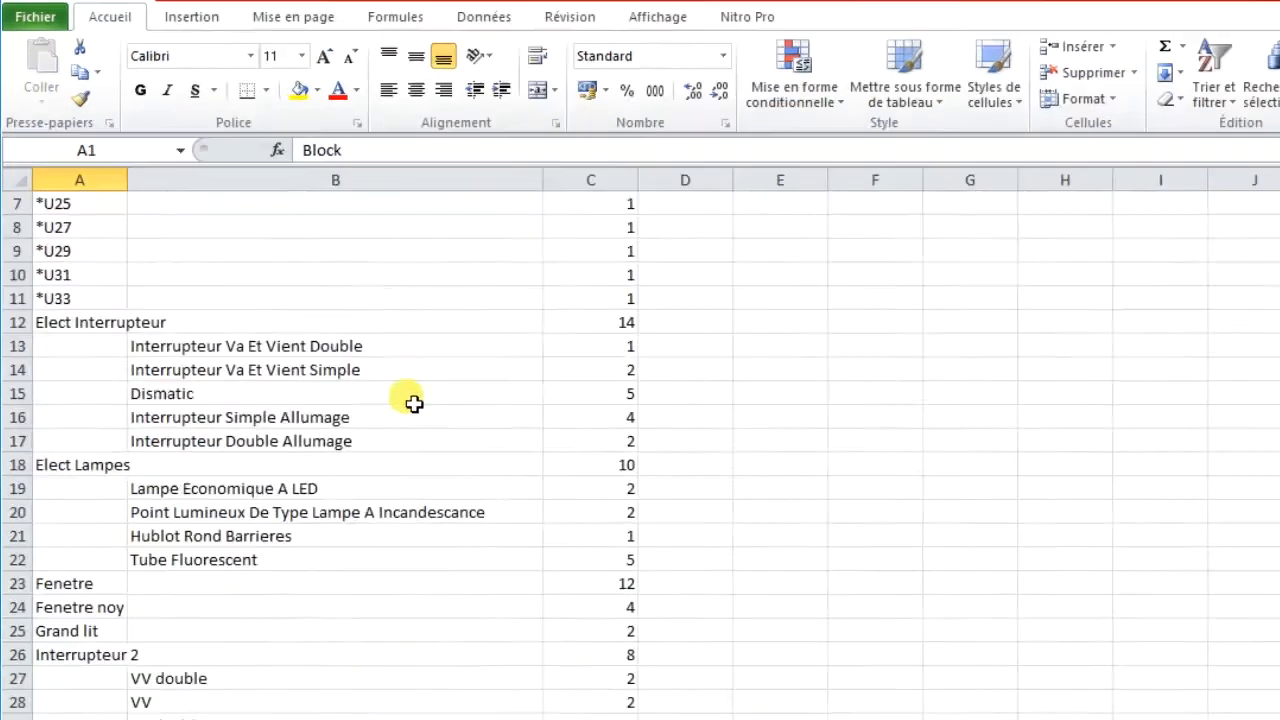
{"action": "scroll", "coordinate": [350, 360], "scroll_direction": "up", "scroll_amount": 1}
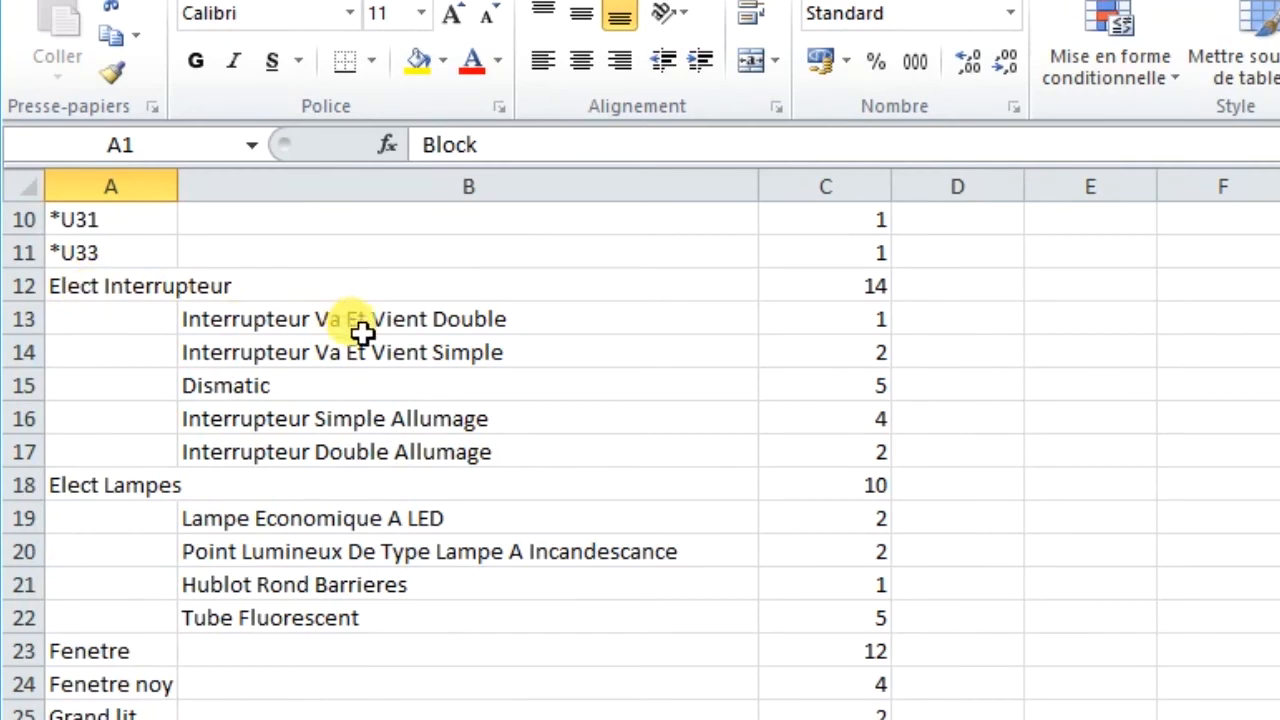
{"action": "scroll", "coordinate": [270, 580], "scroll_direction": "down", "scroll_amount": 1}
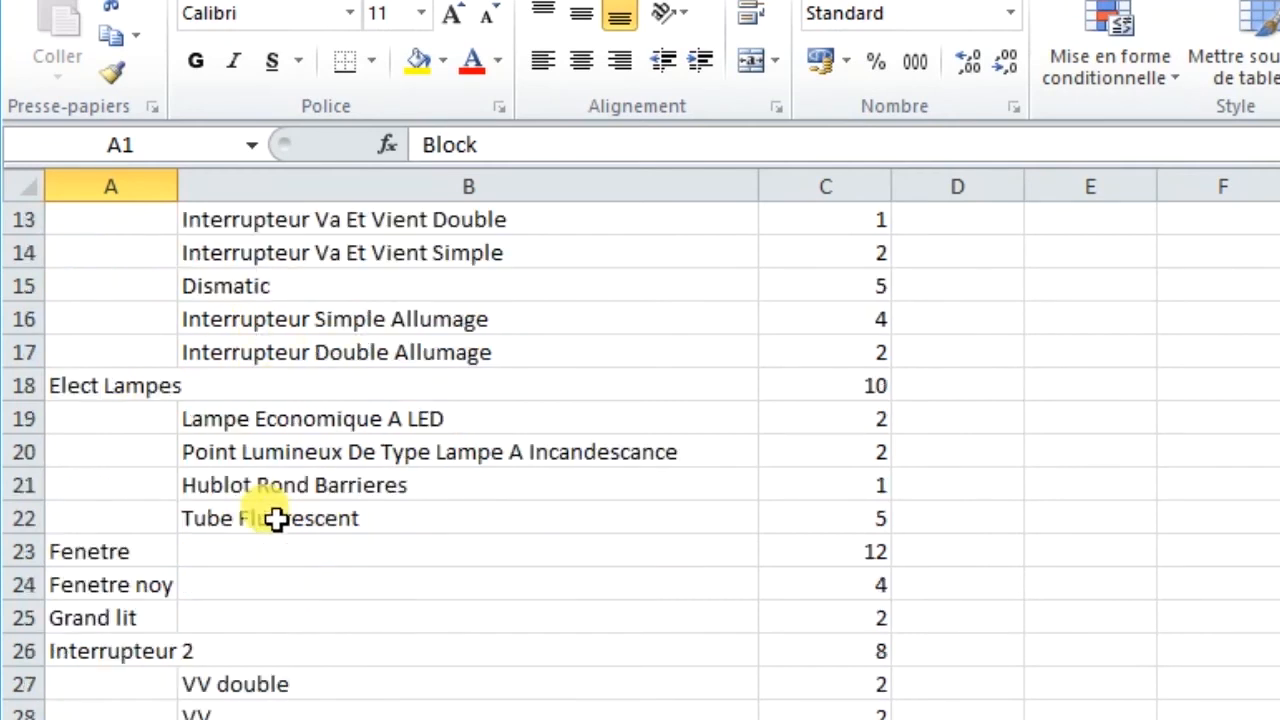
{"action": "scroll", "coordinate": [200, 620], "scroll_direction": "down", "scroll_amount": 12}
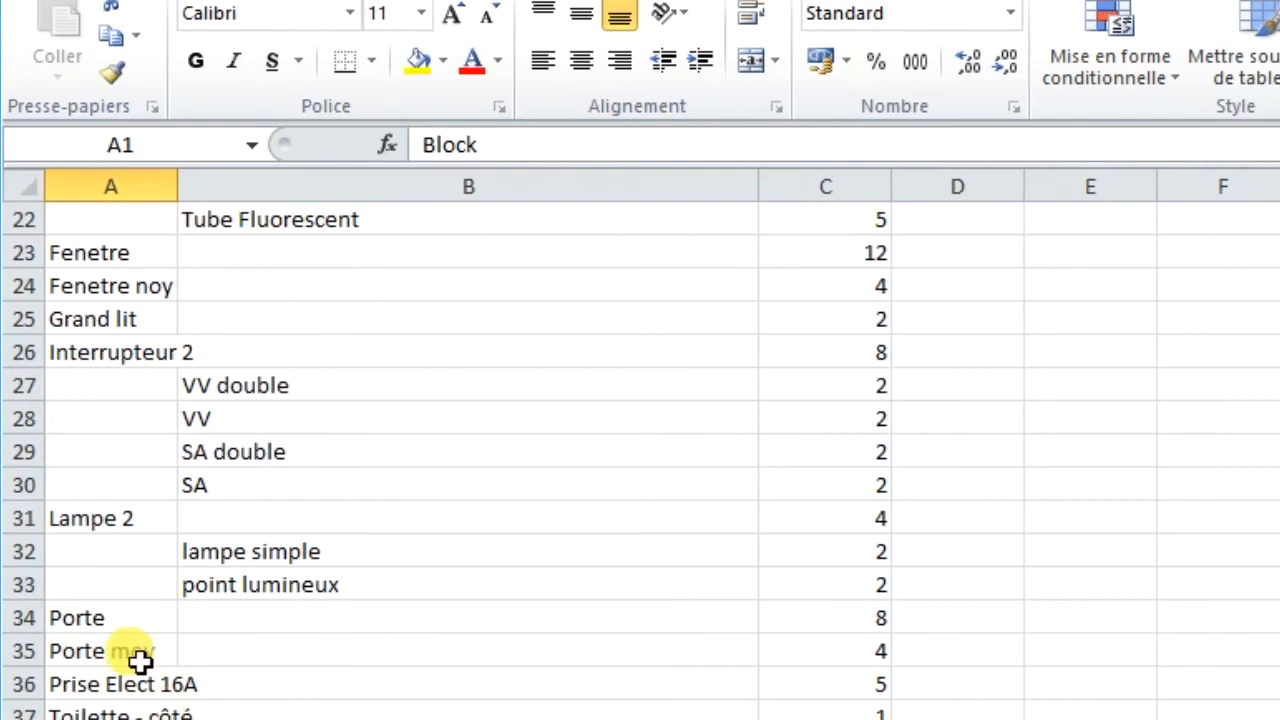
{"action": "scroll", "coordinate": [166, 659], "scroll_direction": "up", "scroll_amount": 16}
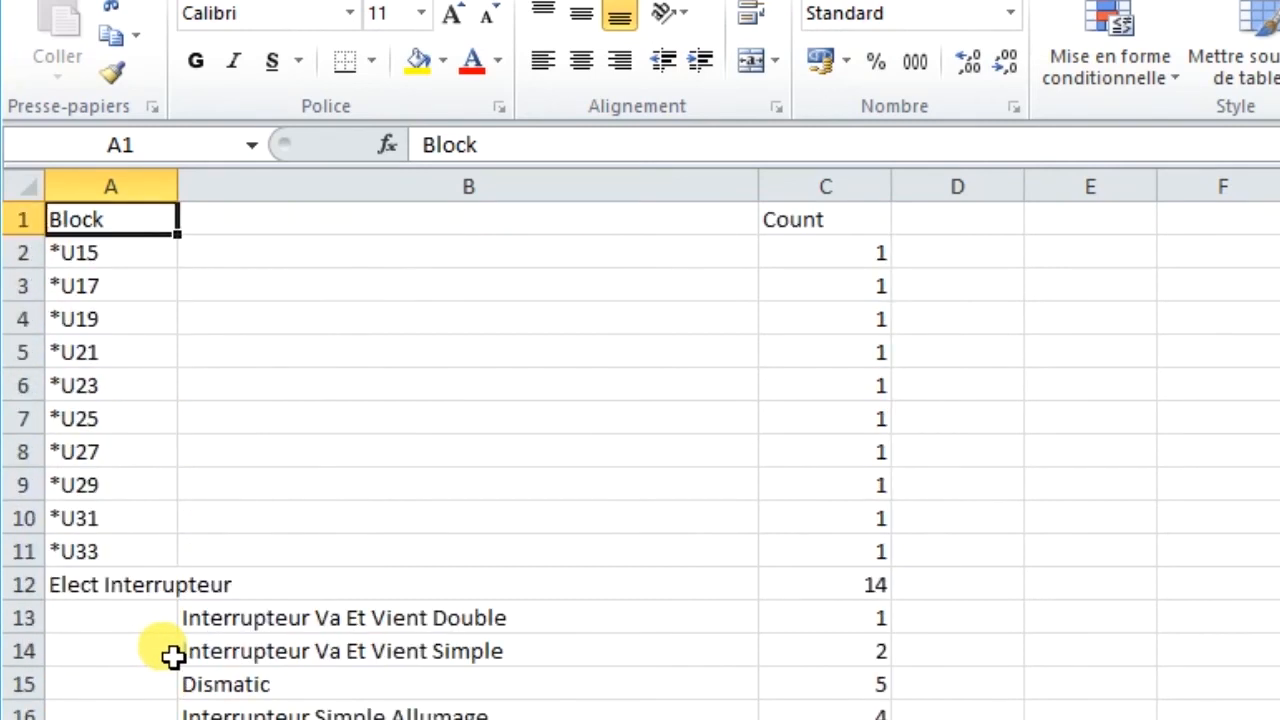
{"action": "scroll", "coordinate": [176, 651], "scroll_direction": "down", "scroll_amount": 1}
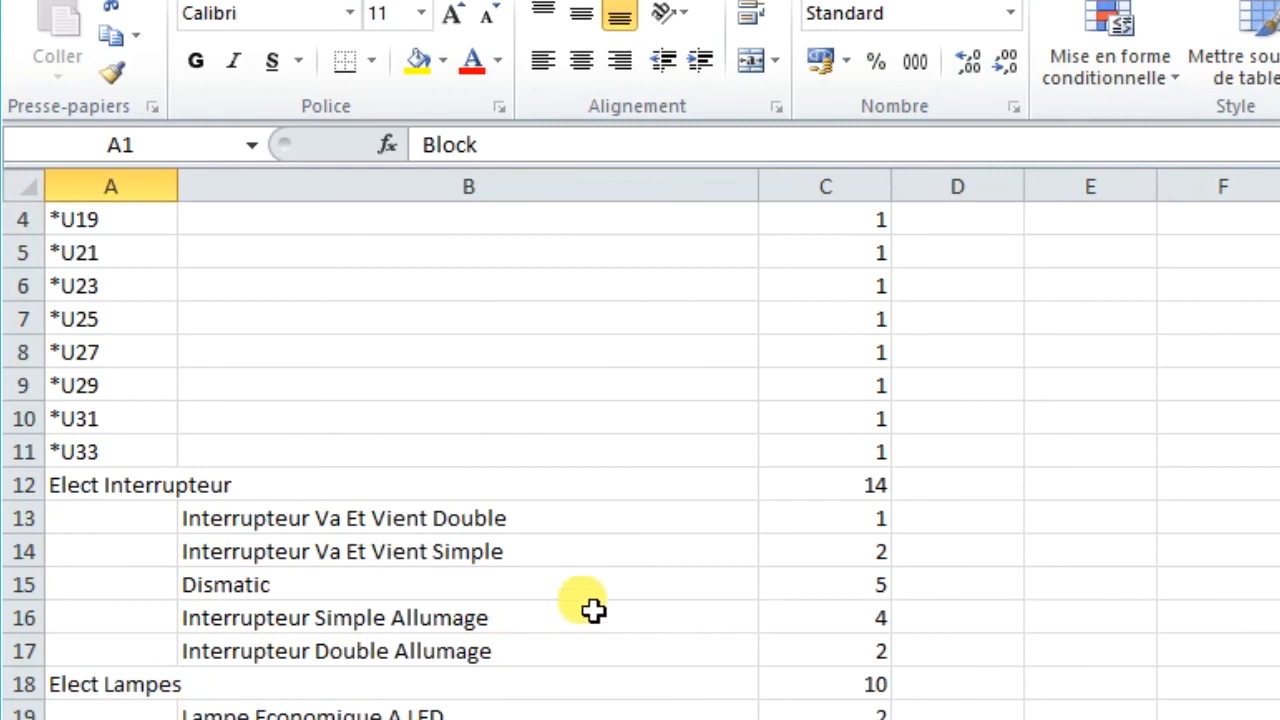
{"action": "scroll", "coordinate": [600, 600], "scroll_direction": "down", "scroll_amount": 1}
{"action": "scroll", "coordinate": [694, 537], "scroll_direction": "up", "scroll_amount": 2}
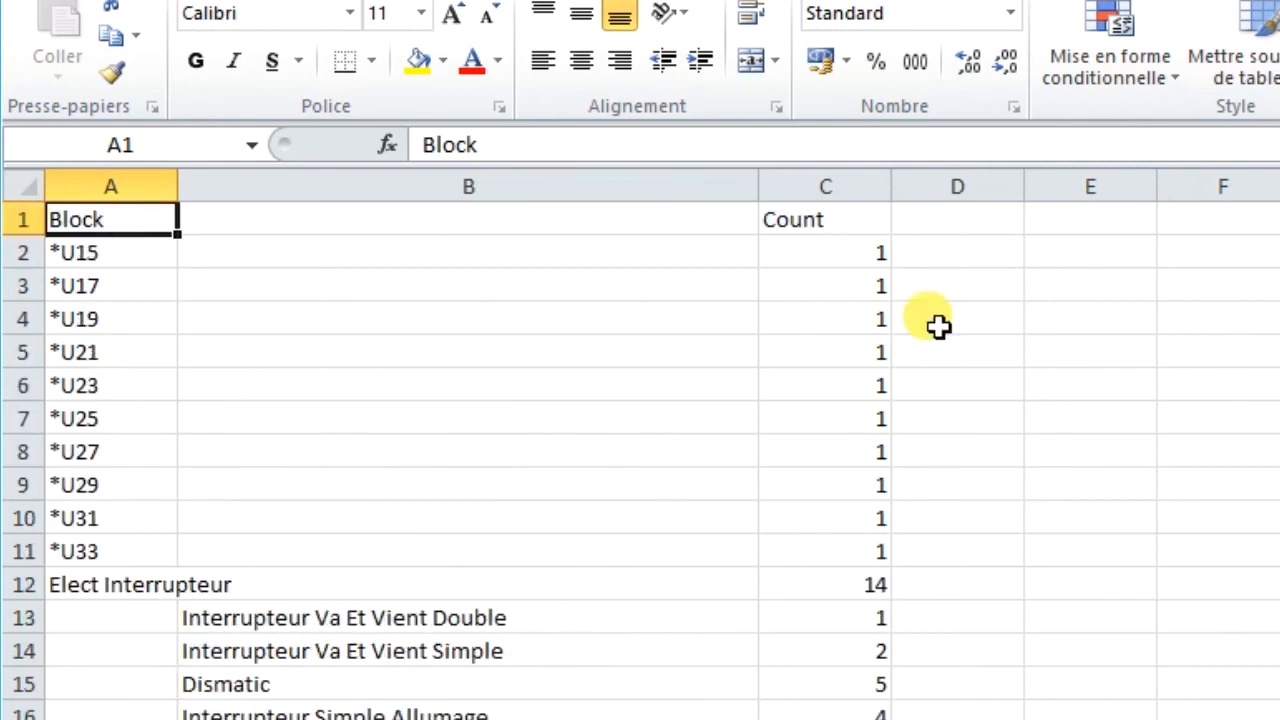
- Add the column heading "estimation" in cell D1, next to the Count heading
{"action": "left_click", "coordinate": [940, 225]}
{"action": "type", "text": "estimation"}
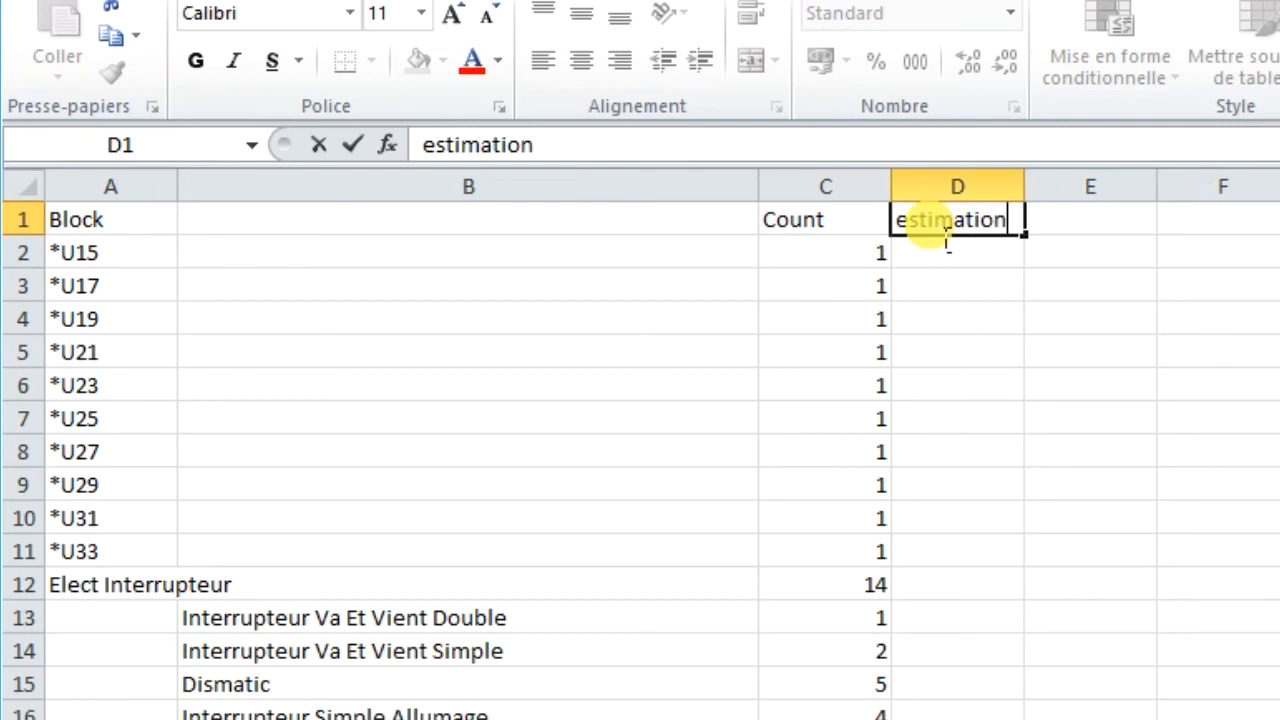
{"action": "key", "text": "Return"}
{"action": "key", "text": "Return"}
{"action": "left_click", "coordinate": [977, 228]}
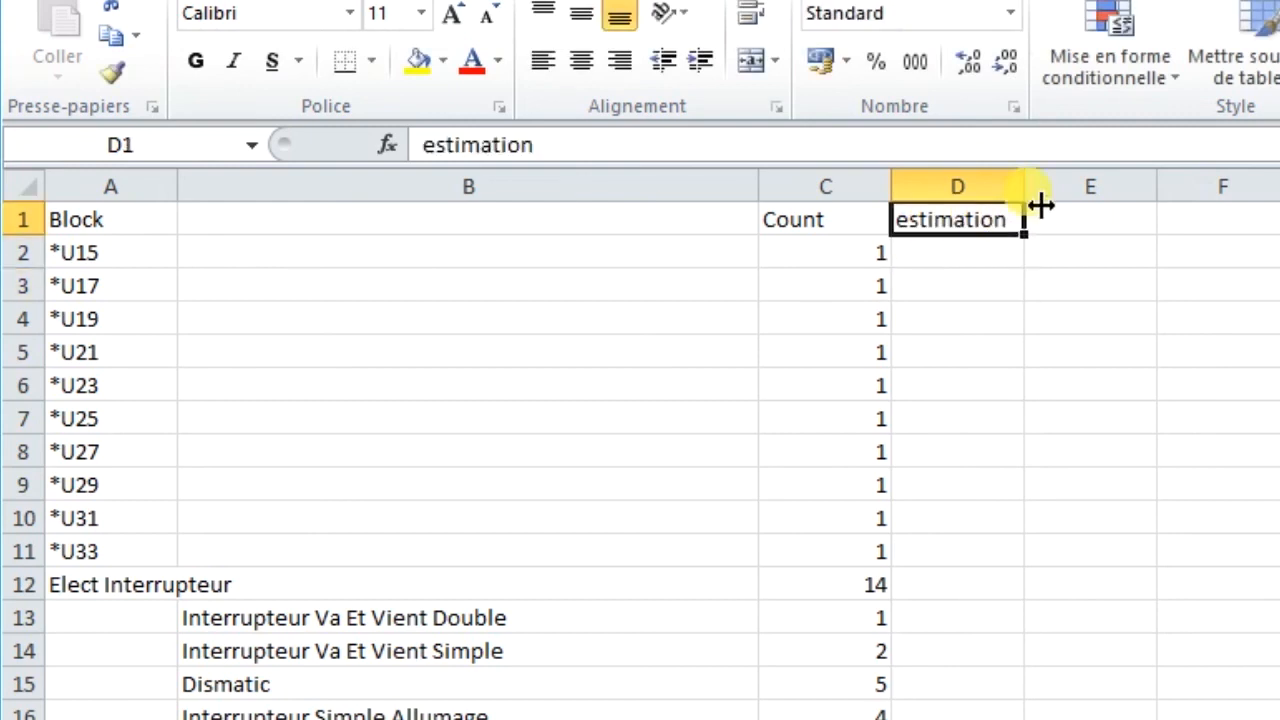
- Enter the formula +C2+2 in cell D2, so the first block's estimation is its count plus 2
{"action": "left_click", "coordinate": [983, 266]}
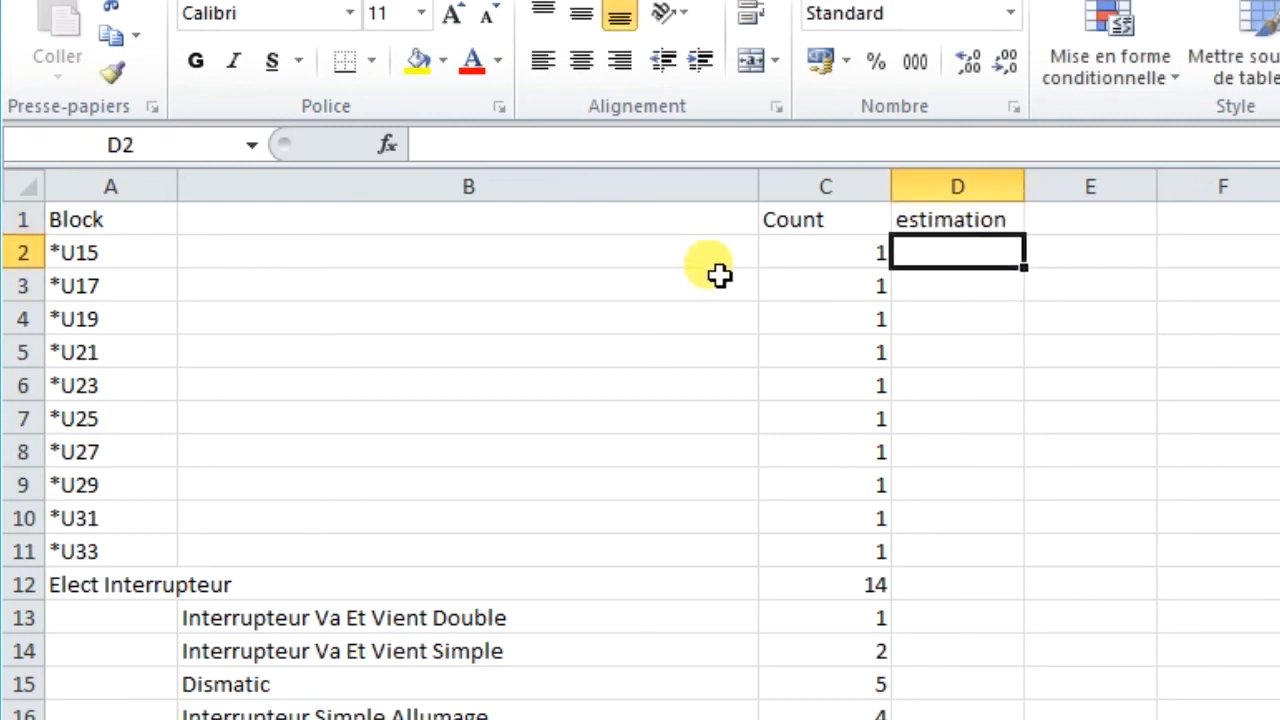
{"action": "type", "text": "+"}
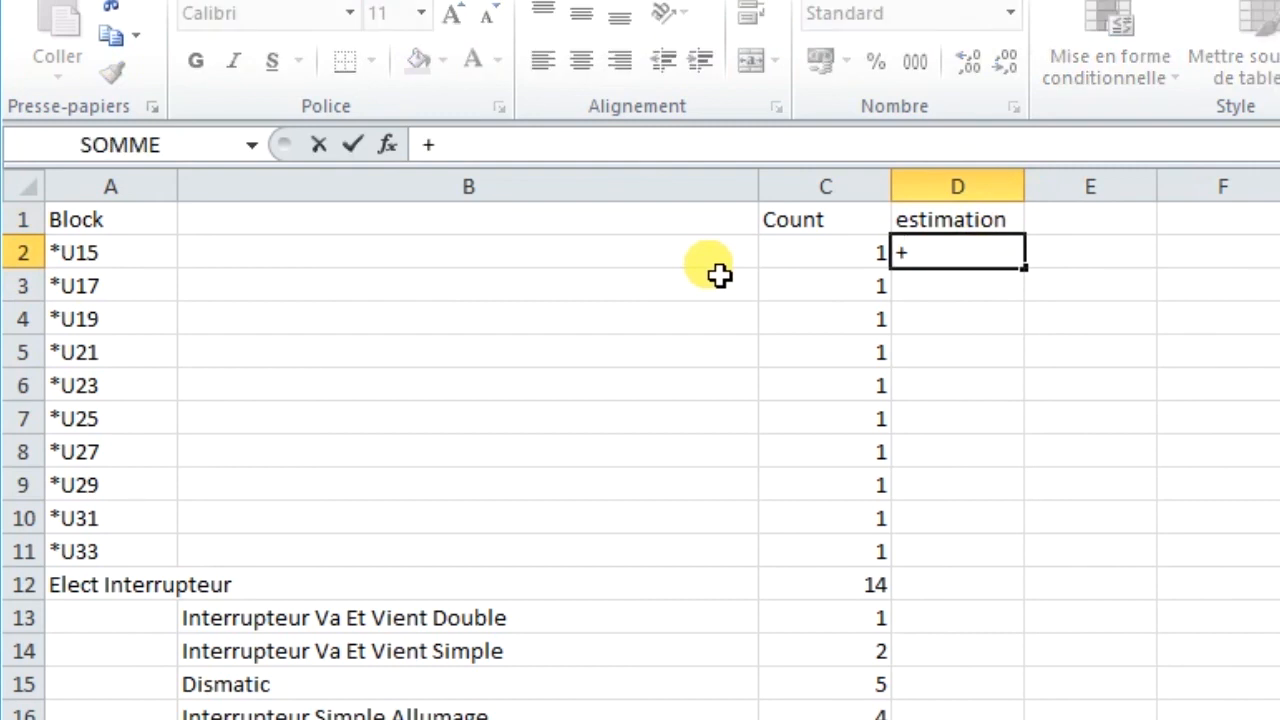
{"action": "left_click", "coordinate": [838, 262]}
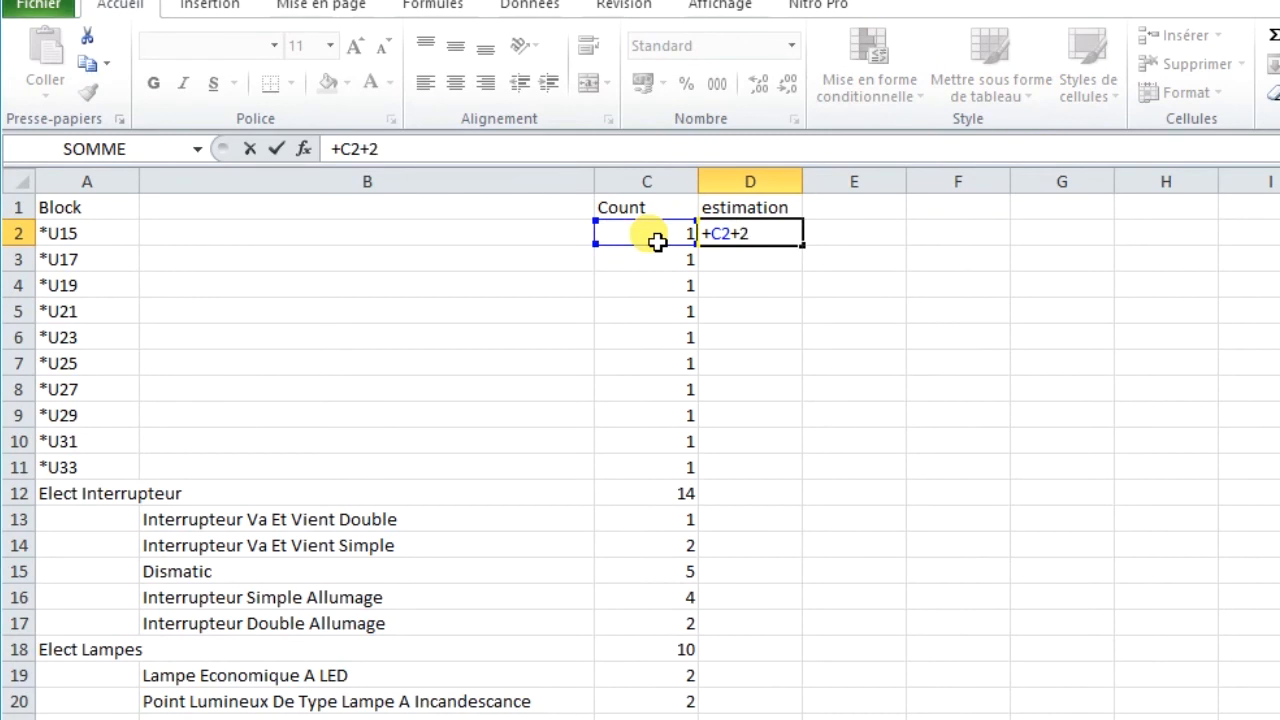
{"action": "type", "text": "+2"}
{"action": "key", "text": "Return"}
- Fill the estimation formula from D2 down column D to the last block entry in row 38
{"action": "left_click", "coordinate": [770, 238]}
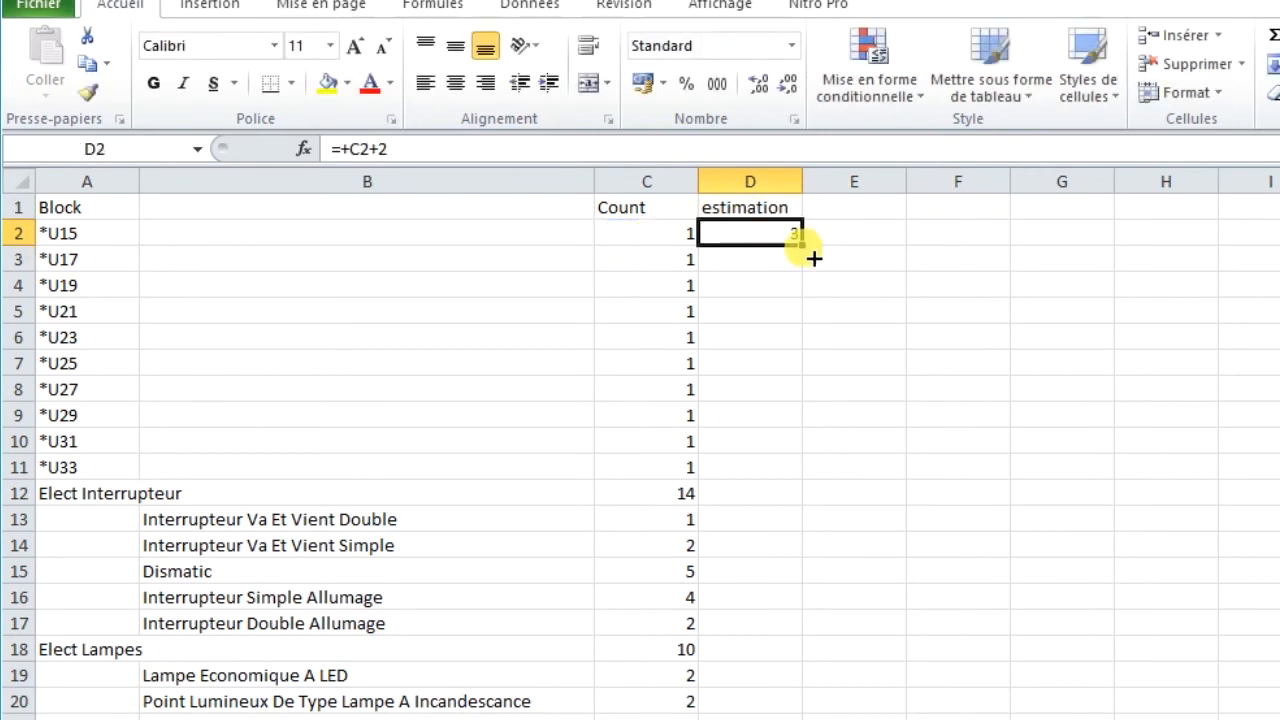
{"action": "left_click_drag", "start_coordinate": [808, 261], "coordinate": [800, 716]}
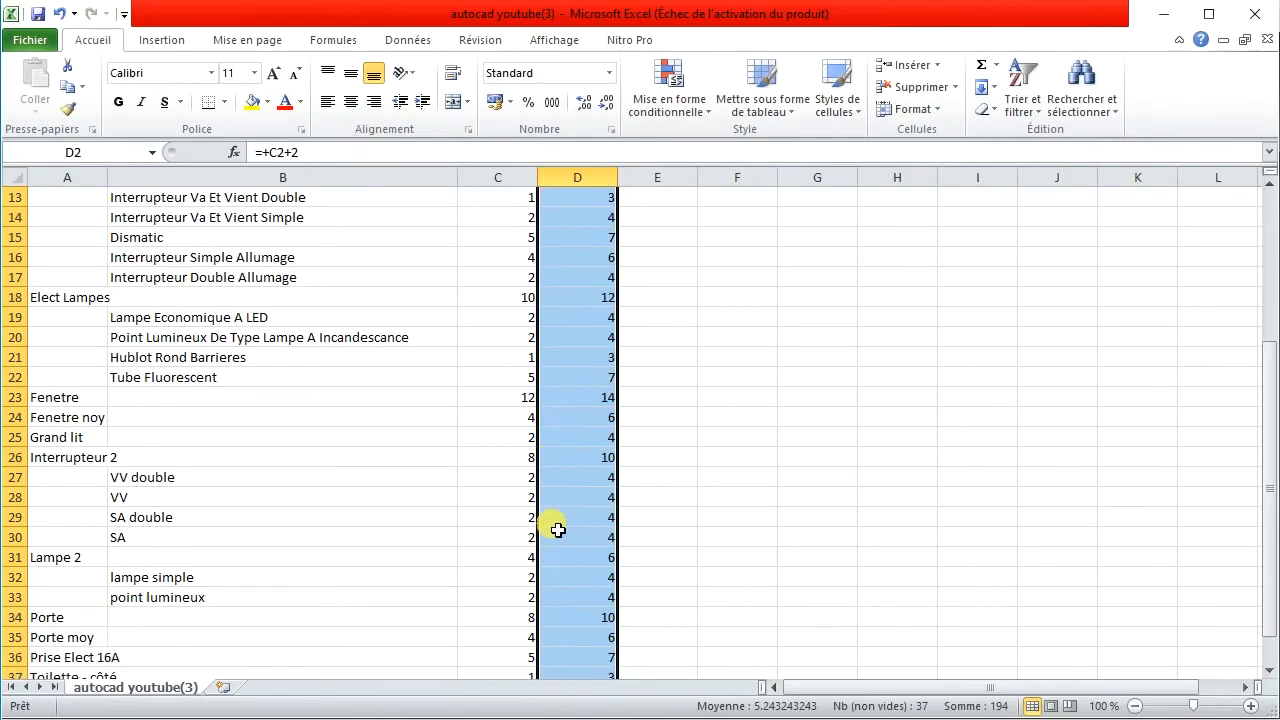
{"action": "scroll", "coordinate": [557, 530], "scroll_direction": "up", "scroll_amount": 1}
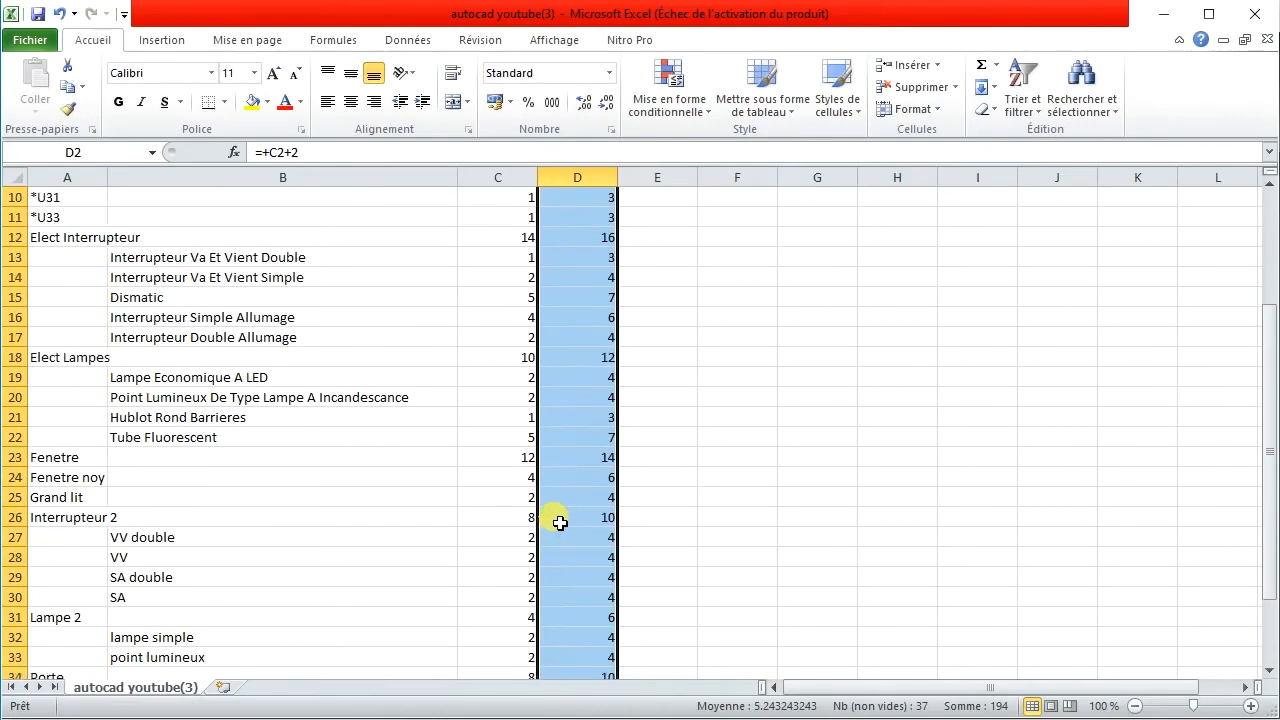
- Highlight the Elect Lampes row and look over the block counts and their estimations down to the last entry
{"action": "left_click", "coordinate": [26, 368]}
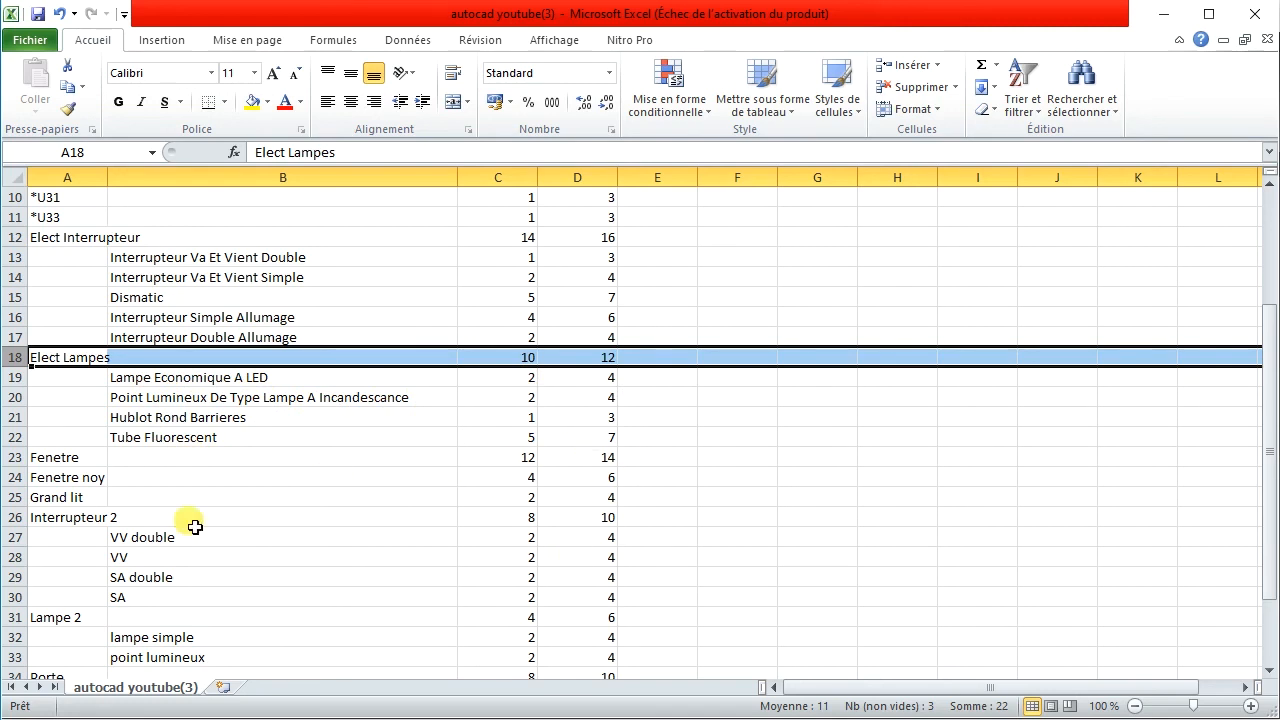
{"action": "scroll", "coordinate": [317, 572], "scroll_direction": "up", "scroll_amount": 1}
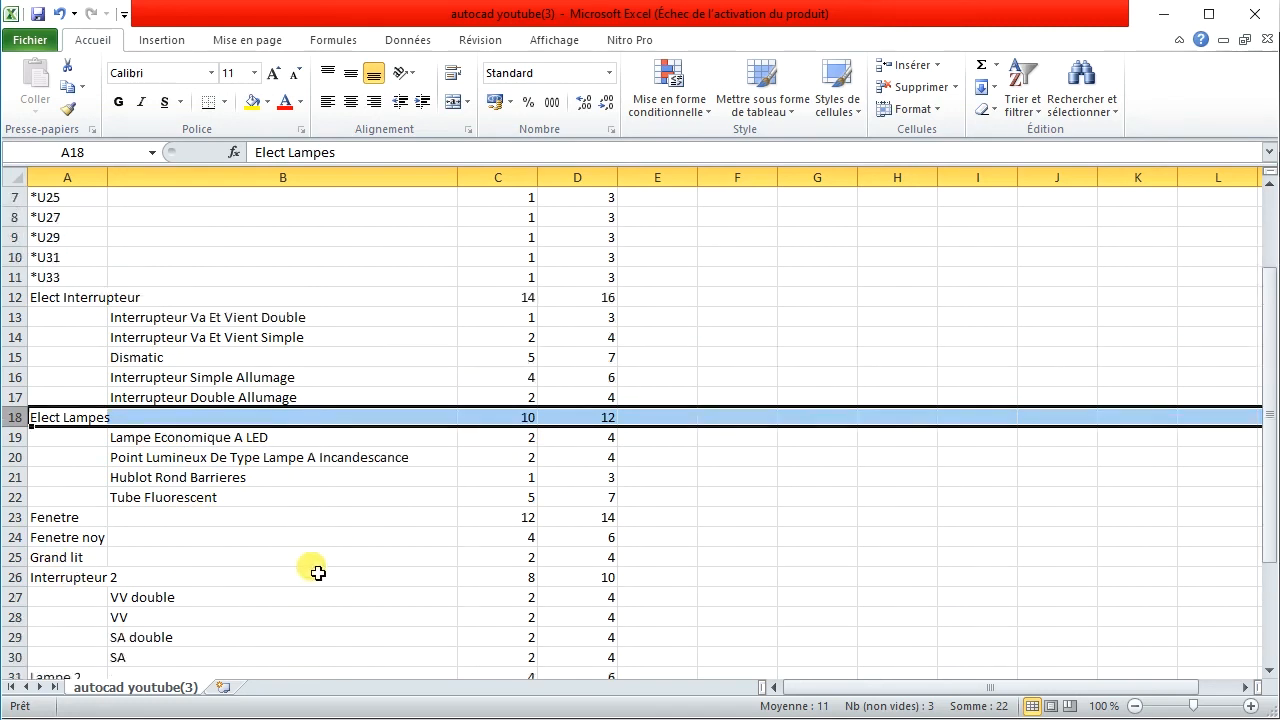
{"action": "scroll", "coordinate": [317, 572], "scroll_direction": "down", "scroll_amount": 3}
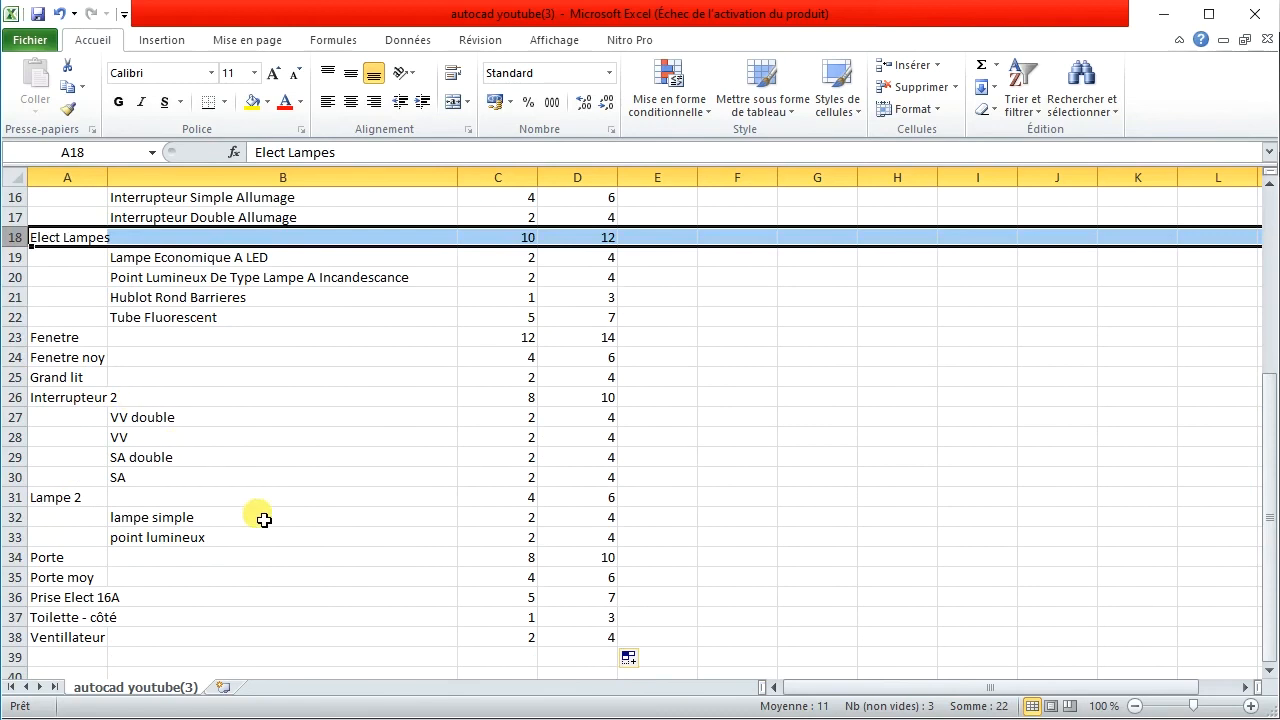